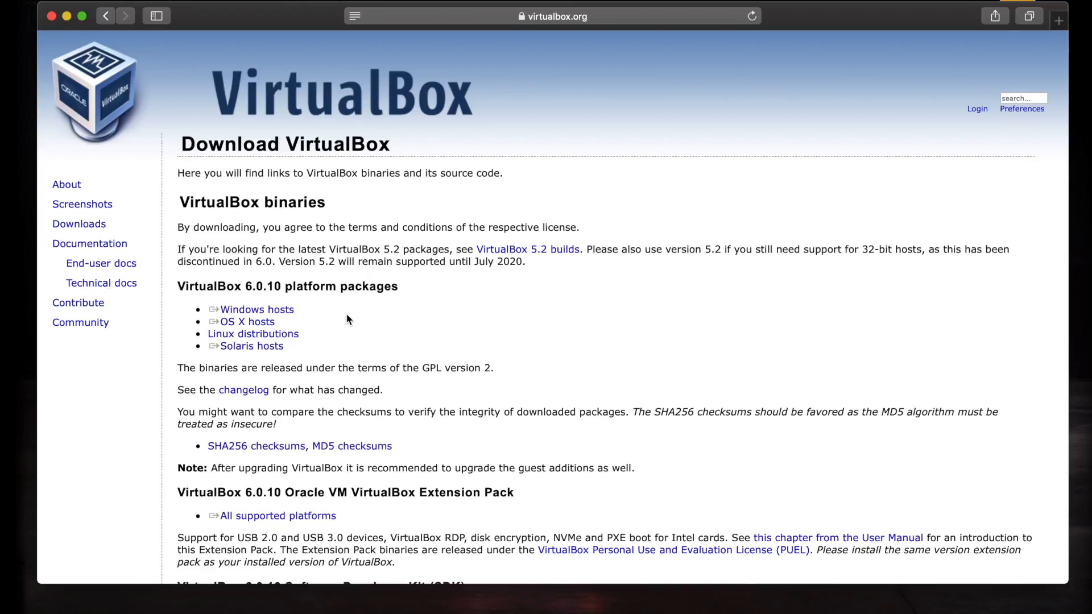
pyautogui.click(248, 322)
pyautogui.click(963, 19)
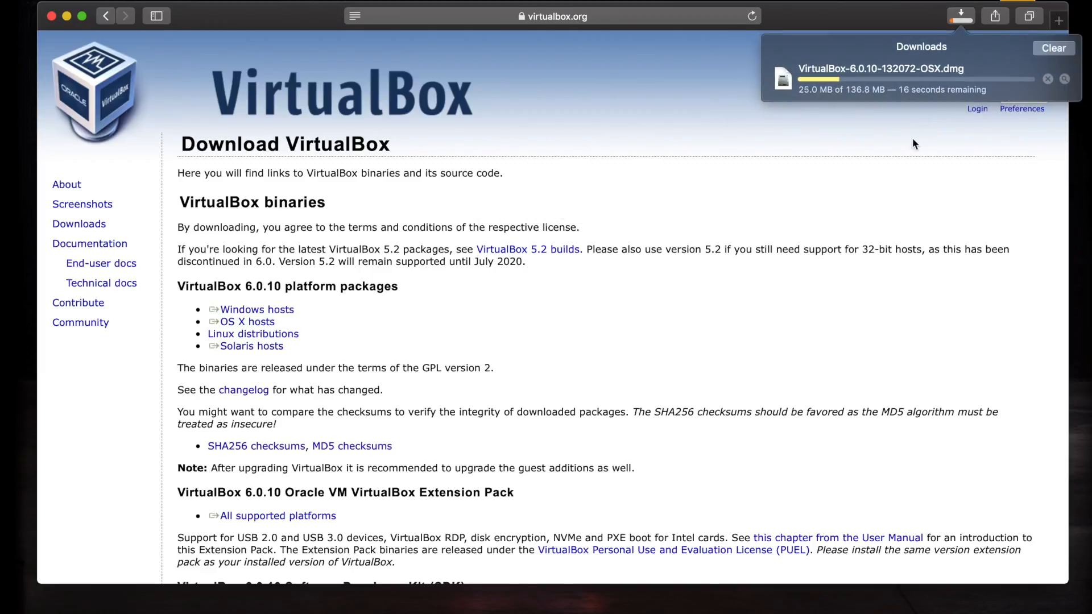
pyautogui.click(1049, 79)
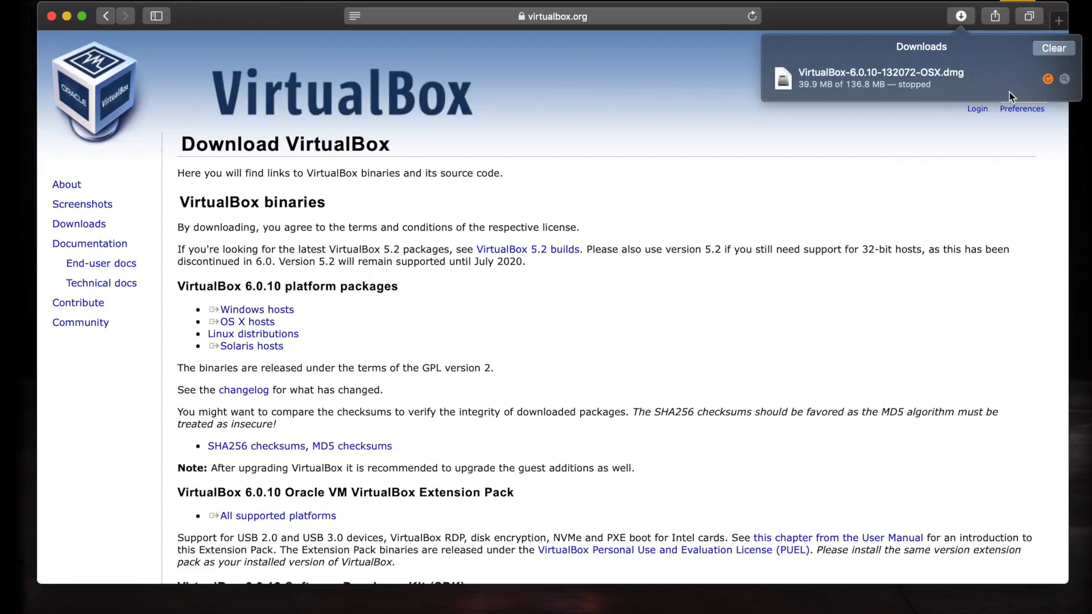
pyautogui.click(1054, 49)
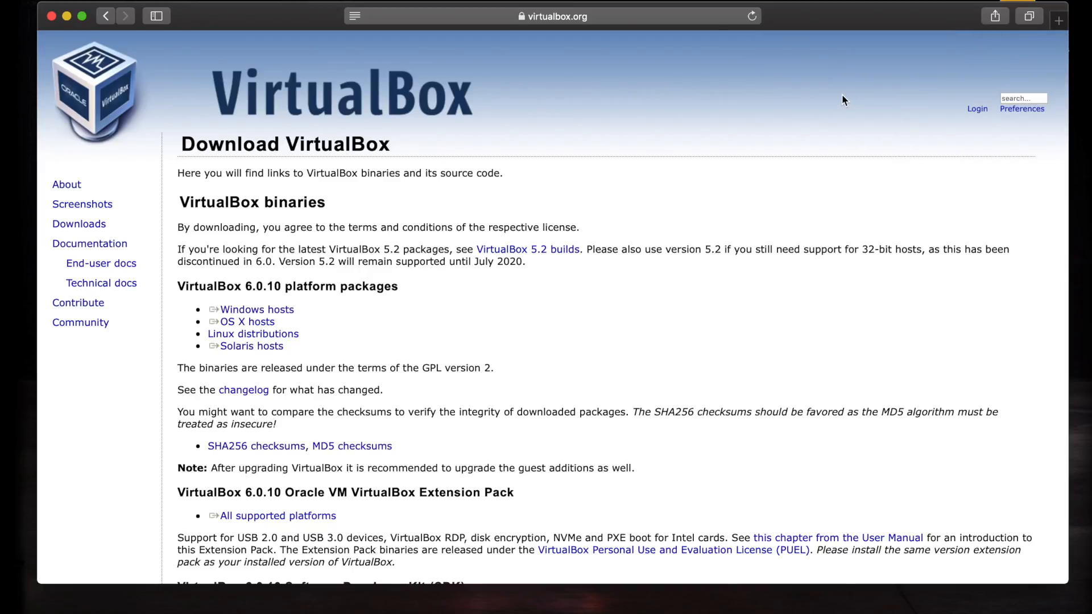
pyautogui.click(51, 16)
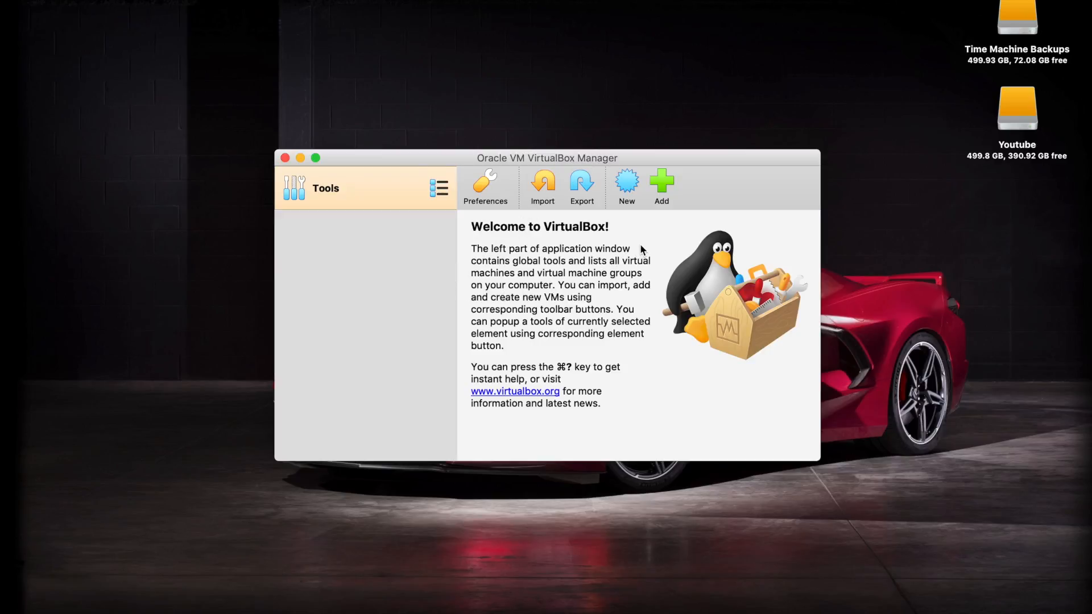
# Step: Start a new virtual machine named "Windows XP" with the matching Windows XP (32-bit) system version
pyautogui.click(626, 183)
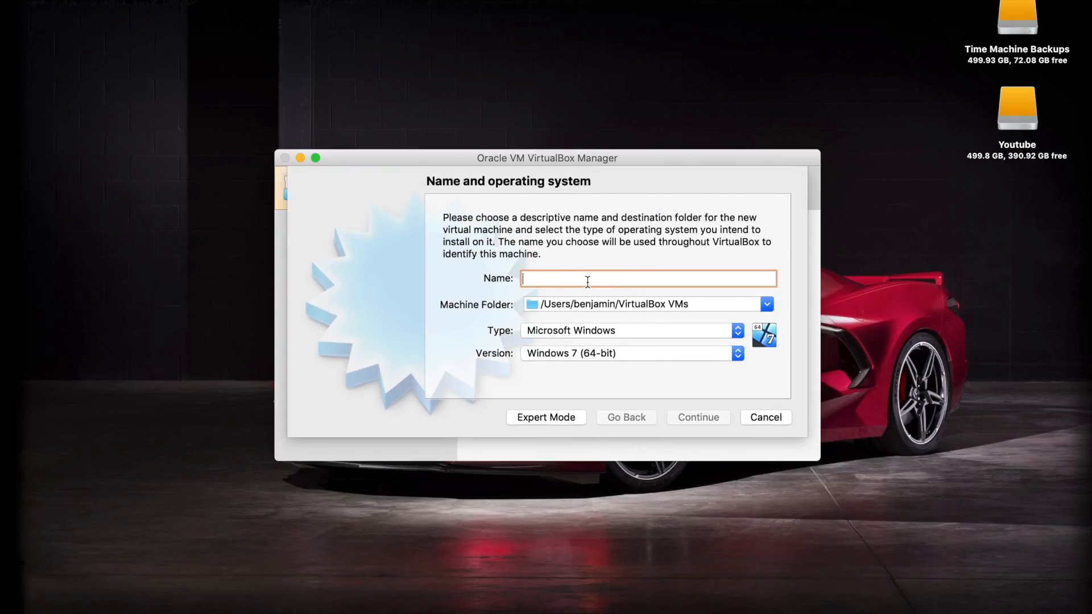
pyautogui.write('W')
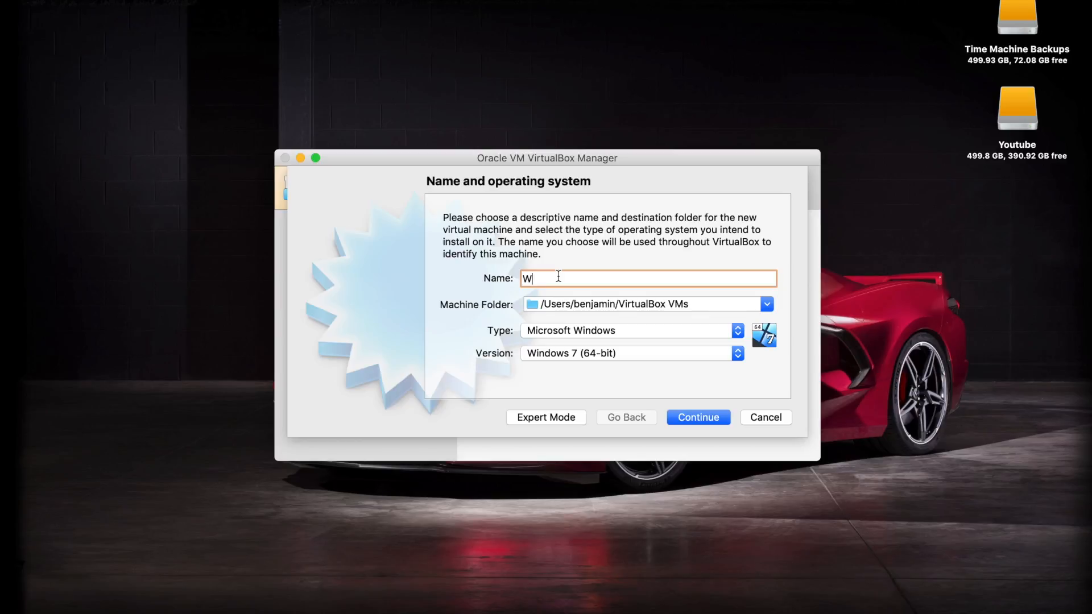
pyautogui.write('indows XP')
pyautogui.click(698, 419)
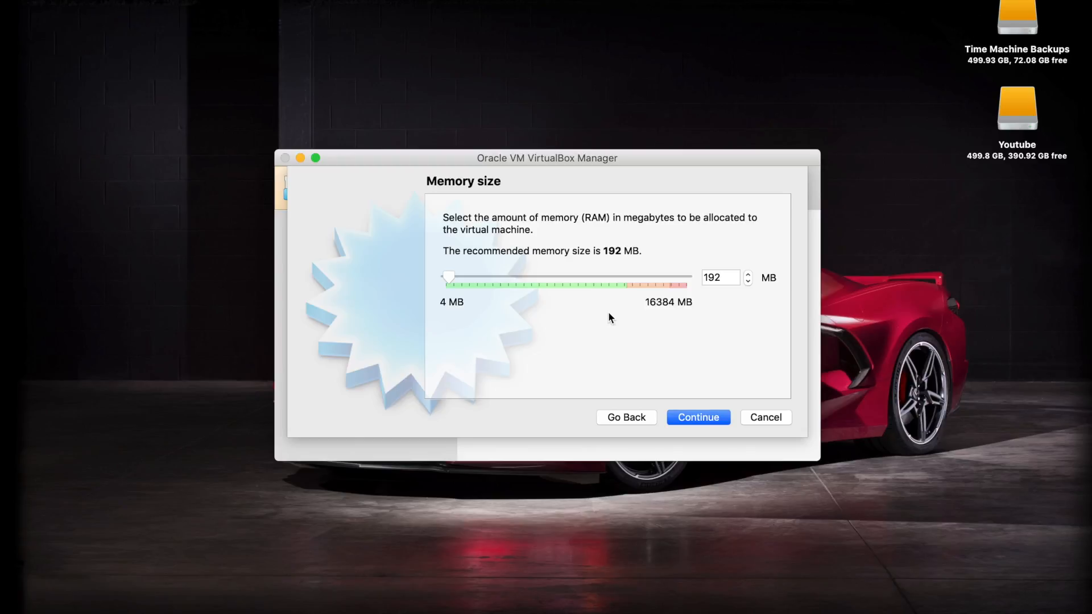
# Step: Allocate 2048 MB of memory to the new virtual machine
pyautogui.click(718, 277)
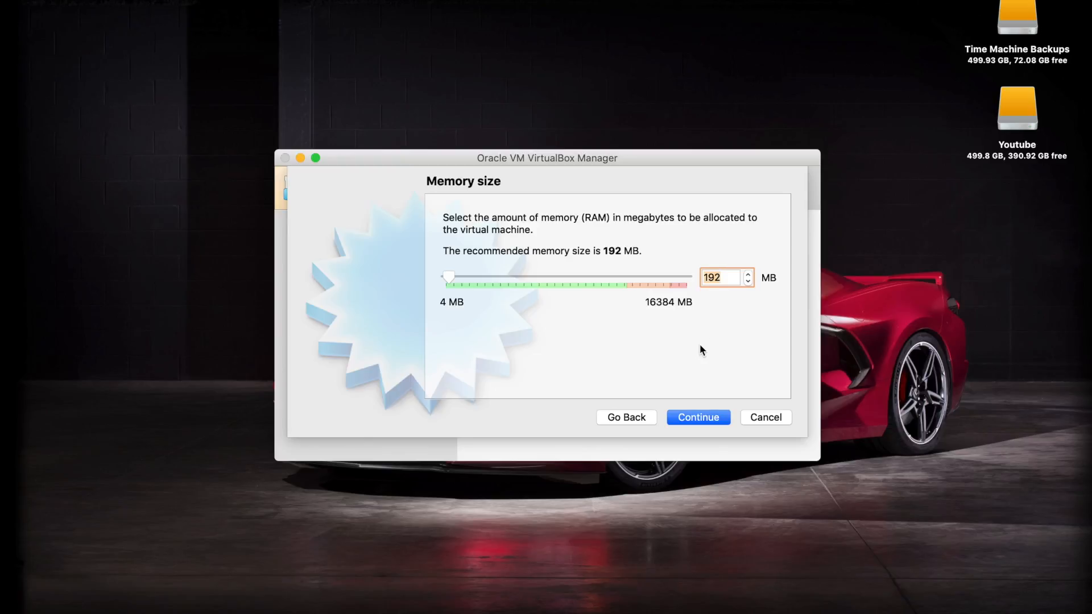
pyautogui.press('BackSpace')
pyautogui.press('BackSpace')
pyautogui.press('BackSpace')
pyautogui.write('2048')
pyautogui.click(695, 418)
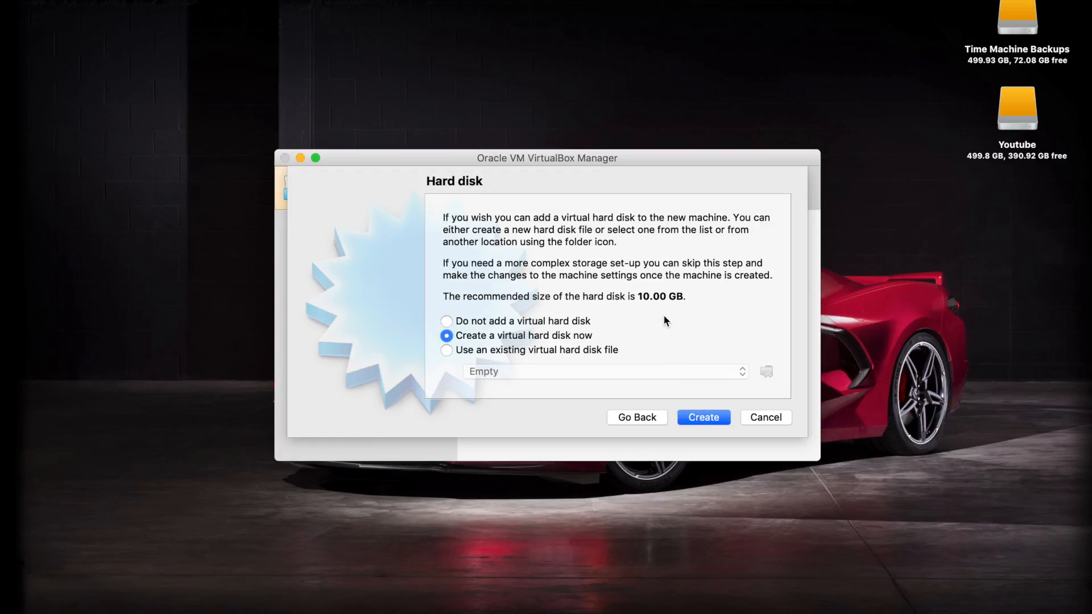
# Step: Choose to create a virtual hard disk now as a dynamically allocated VDI (VirtualBox Disk Image)
pyautogui.moveTo(639, 297); pyautogui.dragTo(692, 297)
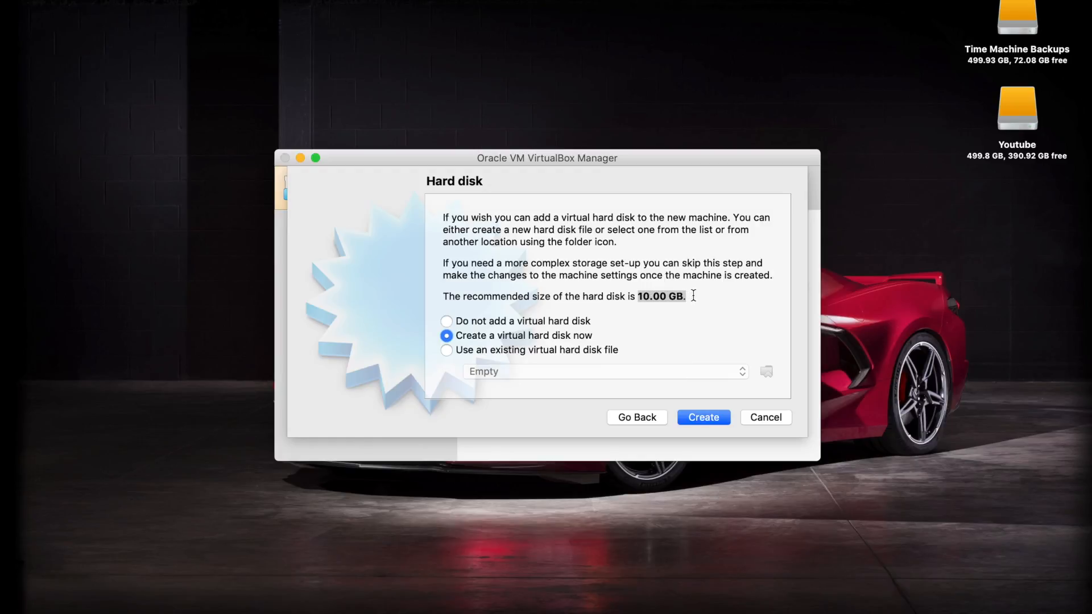
pyautogui.click(660, 301)
pyautogui.click(704, 419)
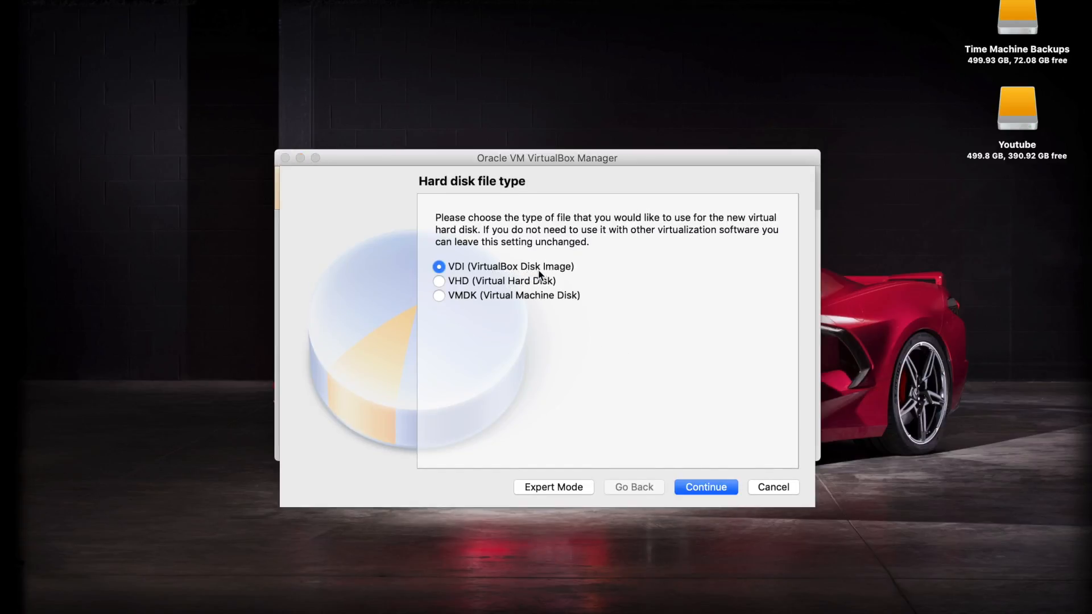
pyautogui.click(703, 487)
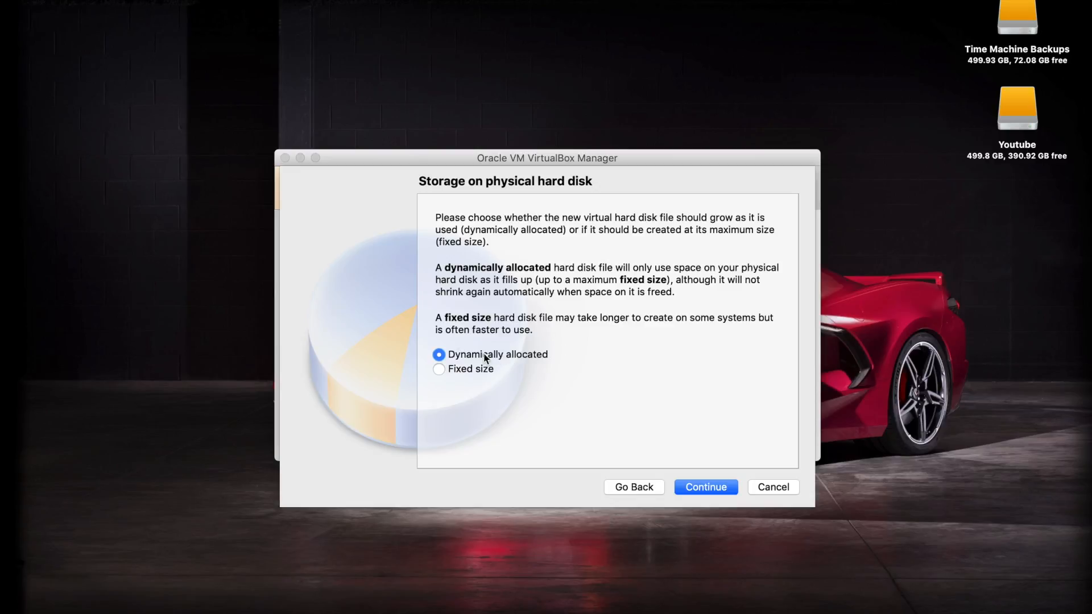
pyautogui.click(706, 488)
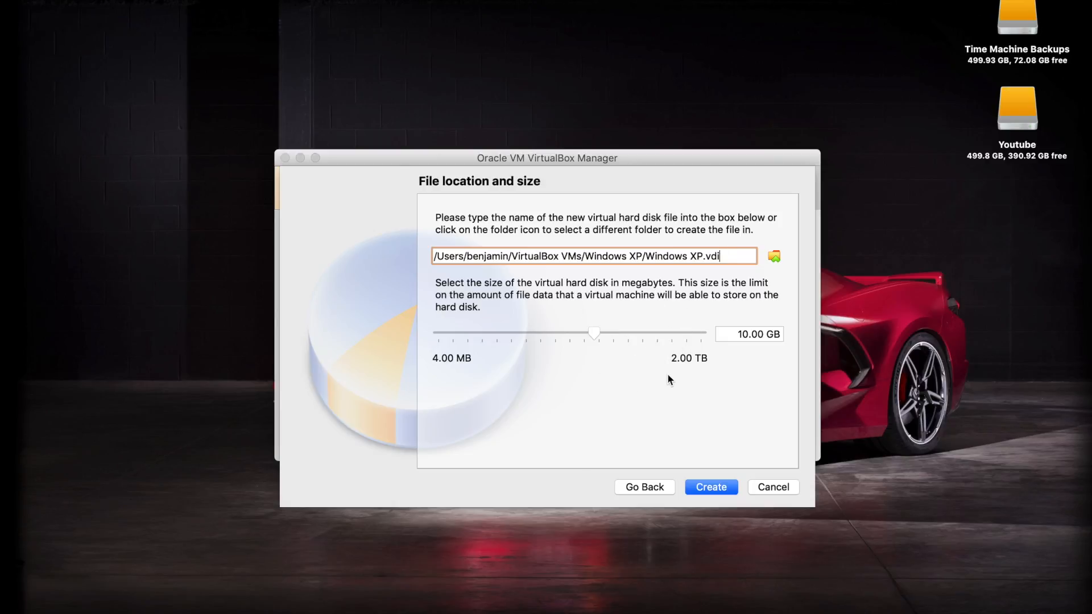
# Step: Set the virtual hard disk's size to 20 GB and create it
pyautogui.moveTo(739, 335); pyautogui.dragTo(750, 336)
pyautogui.write('2')
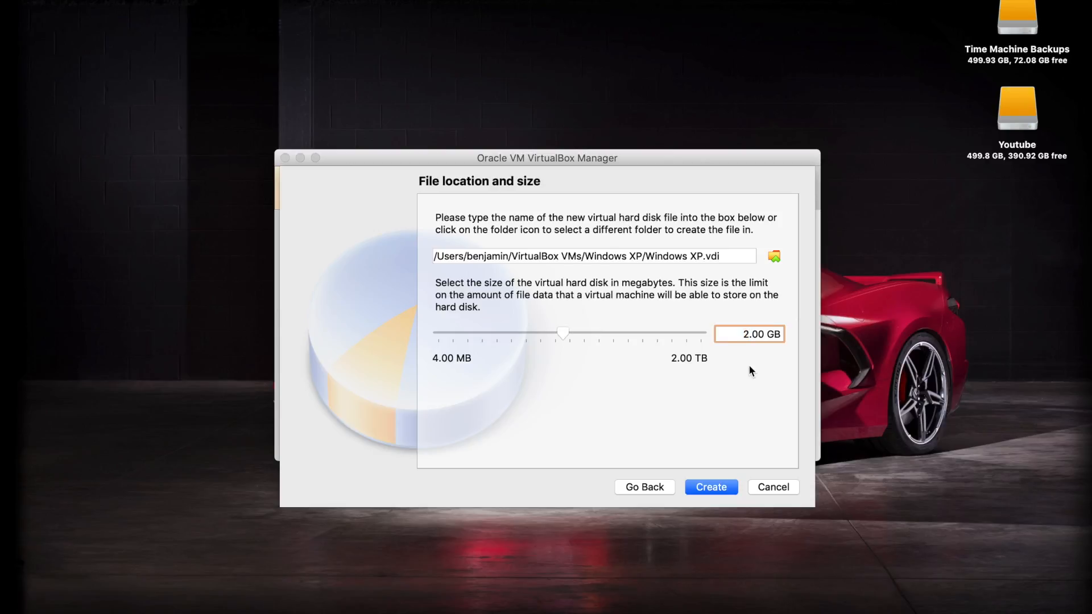
pyautogui.write('0')
pyautogui.click(714, 488)
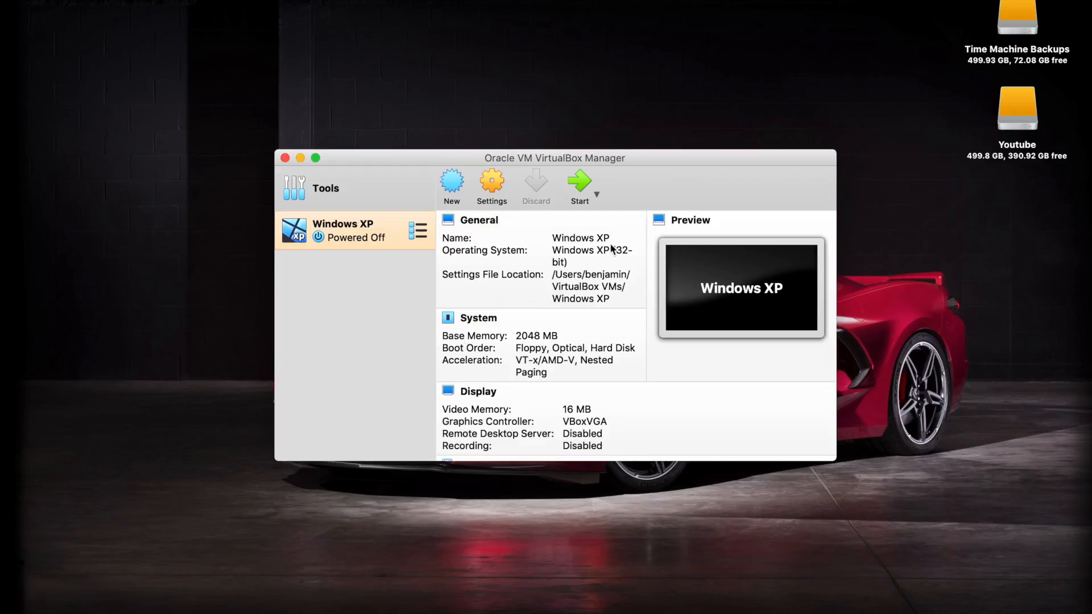
# Step: Examine the Windows XP machine's general options and its motherboard, processor and acceleration settings
pyautogui.click(491, 183)
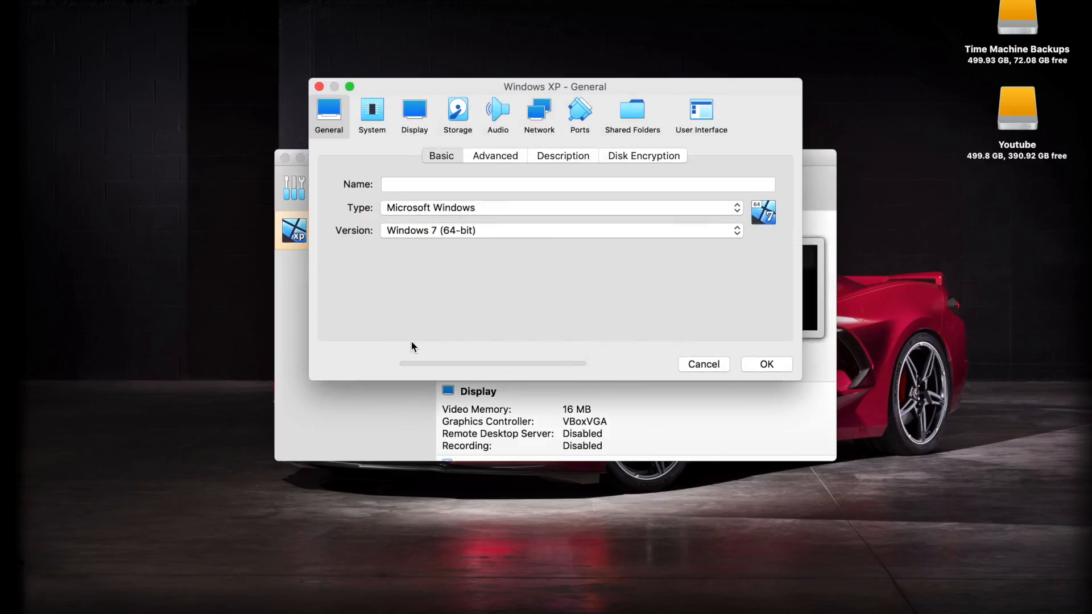
pyautogui.click(490, 156)
pyautogui.click(560, 156)
pyautogui.click(631, 157)
pyautogui.click(372, 114)
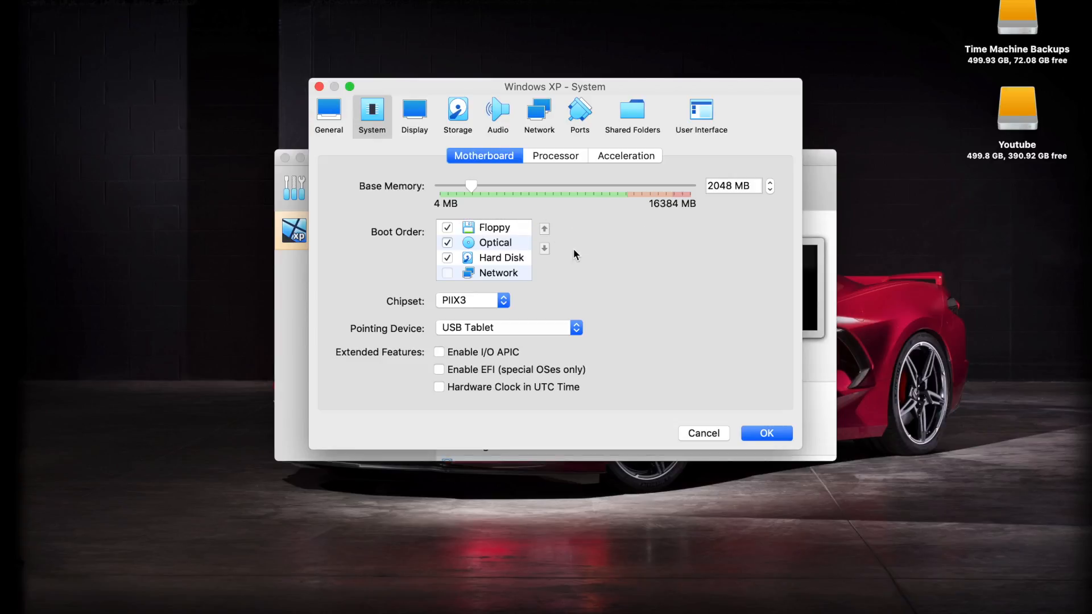
pyautogui.click(557, 161)
pyautogui.click(616, 158)
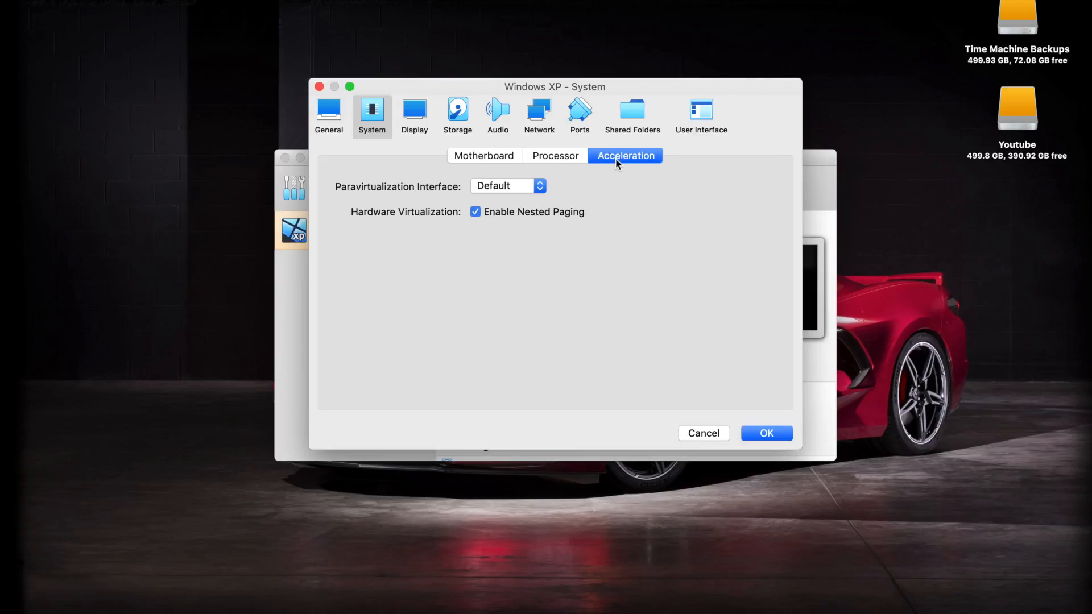
# Step: Set the machine's video memory to 128 MB and enable both 3D acceleration and 2D video acceleration
pyautogui.click(418, 121)
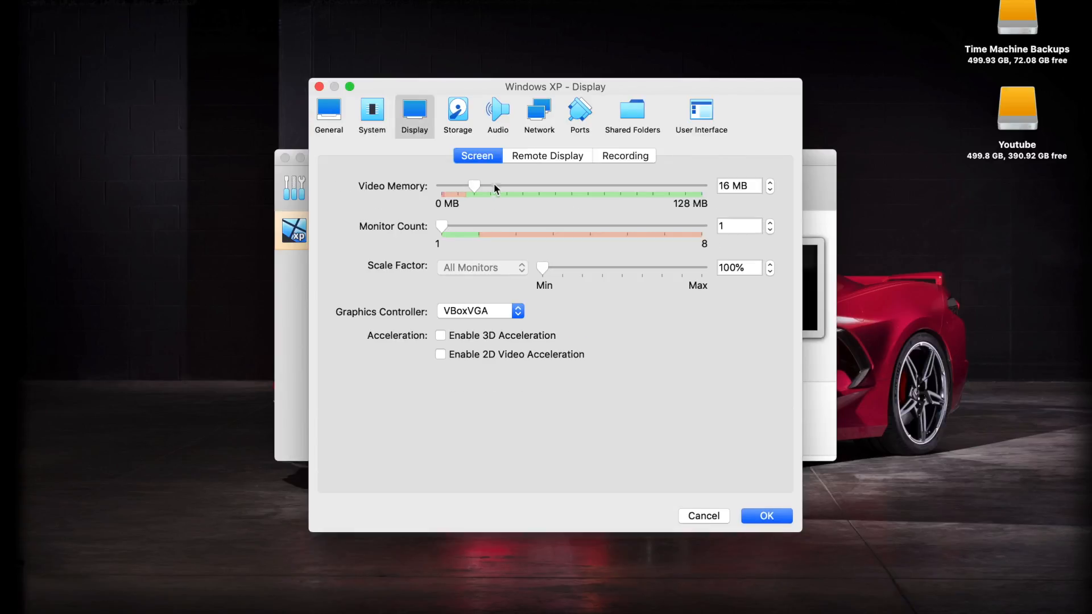
pyautogui.moveTo(477, 188); pyautogui.dragTo(747, 189)
pyautogui.click(441, 355)
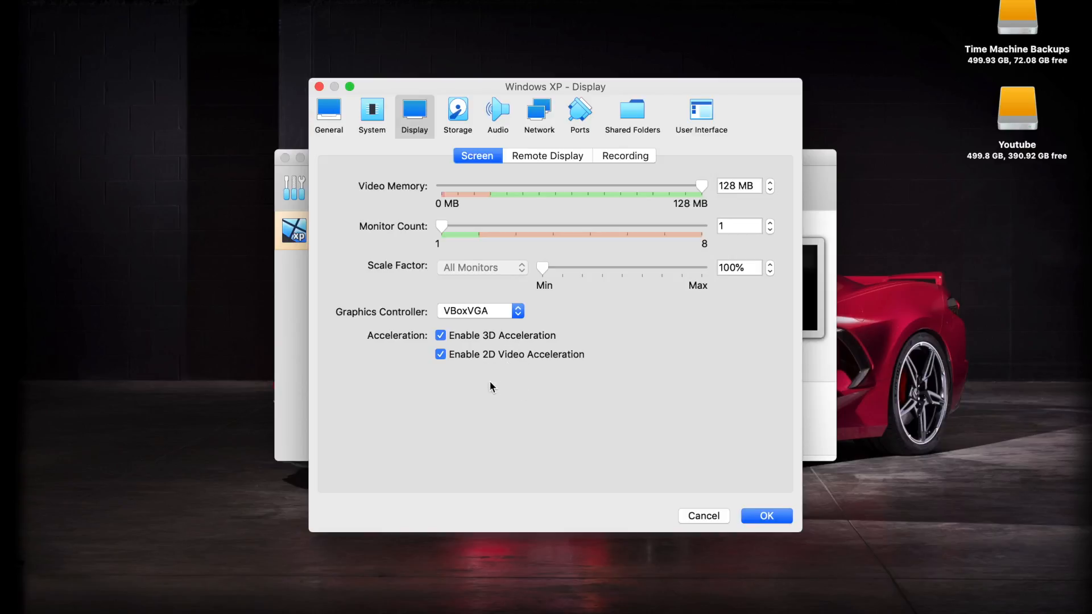
# Step: Review the remote display, recording, storage, audio, network, ports, shared folder and user interface settings, and save the machine's configuration
pyautogui.click(560, 155)
pyautogui.click(629, 155)
pyautogui.click(468, 116)
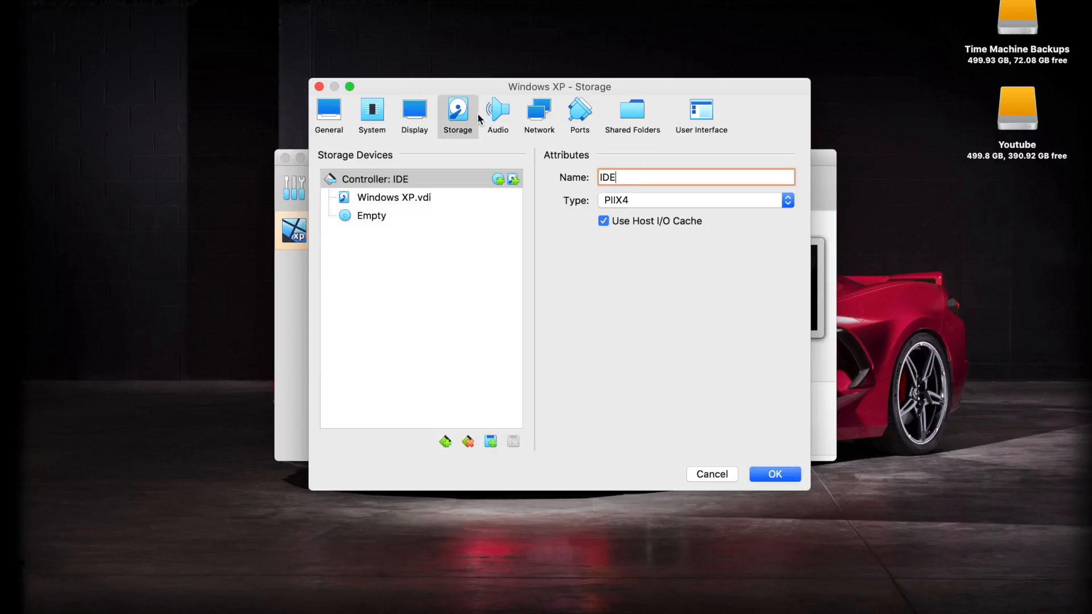
pyautogui.click(497, 114)
pyautogui.click(542, 120)
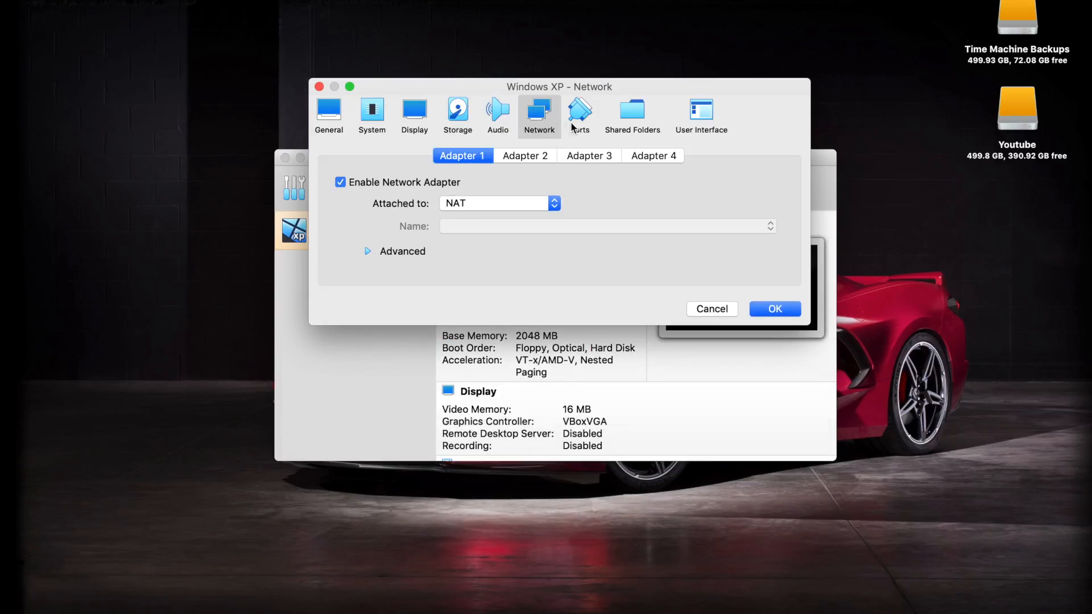
pyautogui.click(579, 124)
pyautogui.click(633, 119)
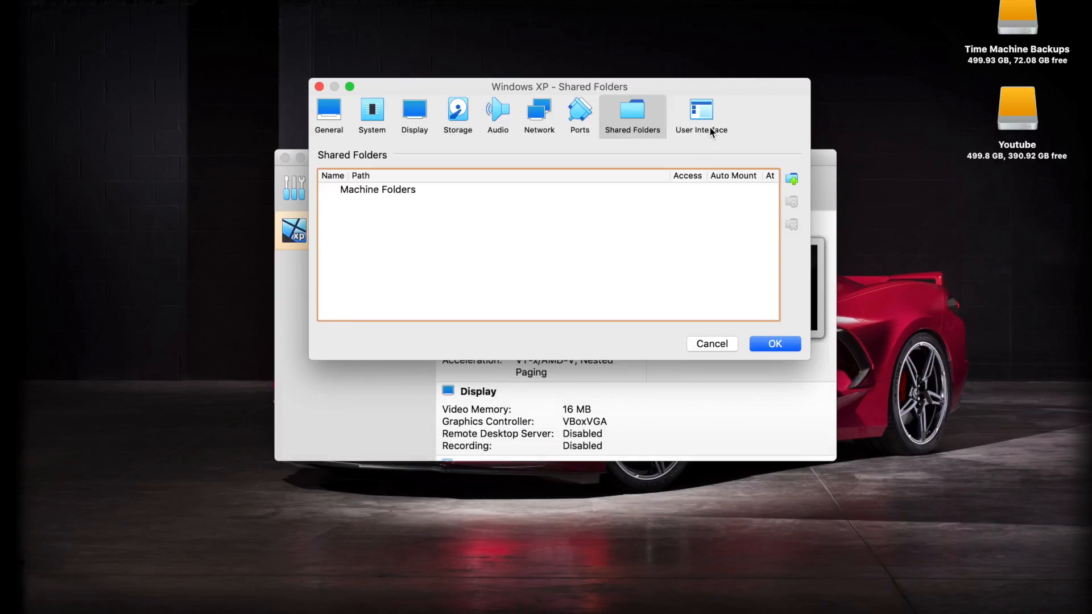
pyautogui.click(712, 131)
pyautogui.click(333, 118)
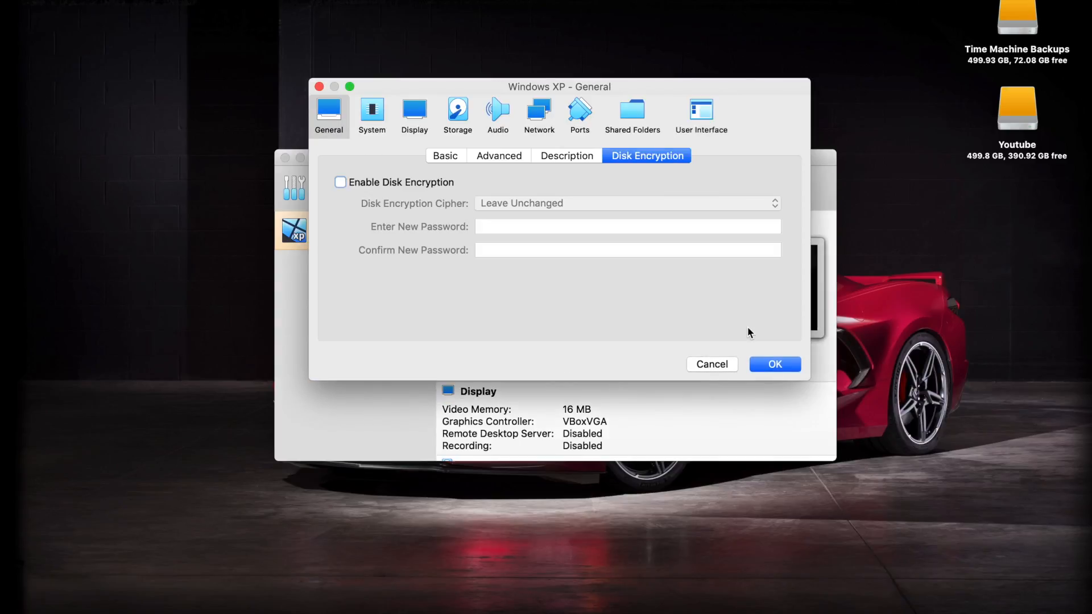
pyautogui.click(776, 366)
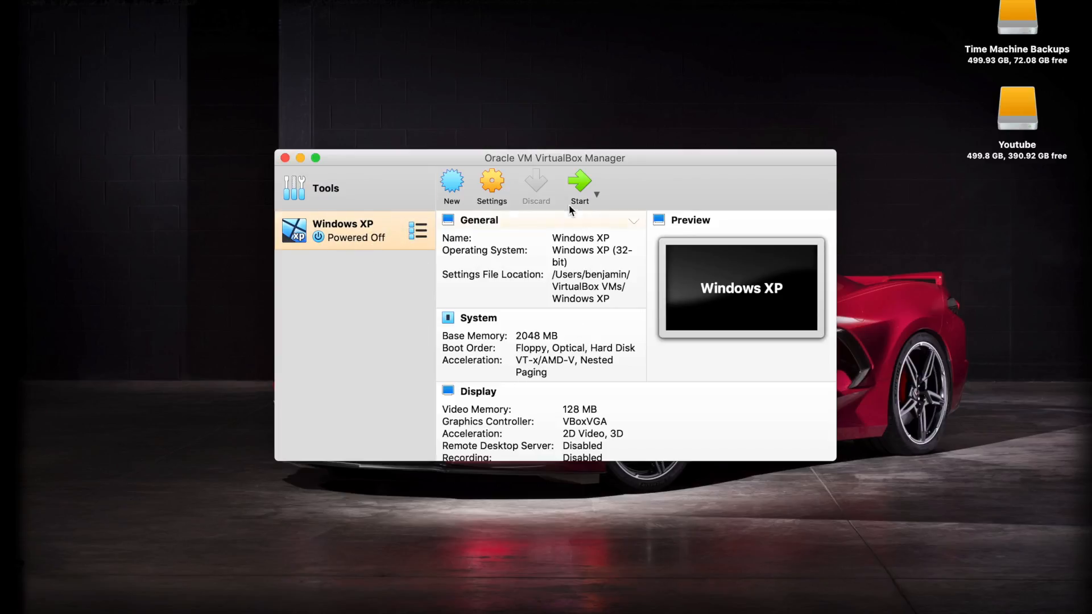
# Step: Start the Windows XP machine from the startup disk image "Windows XP SP2 Home.iso"
pyautogui.click(586, 187)
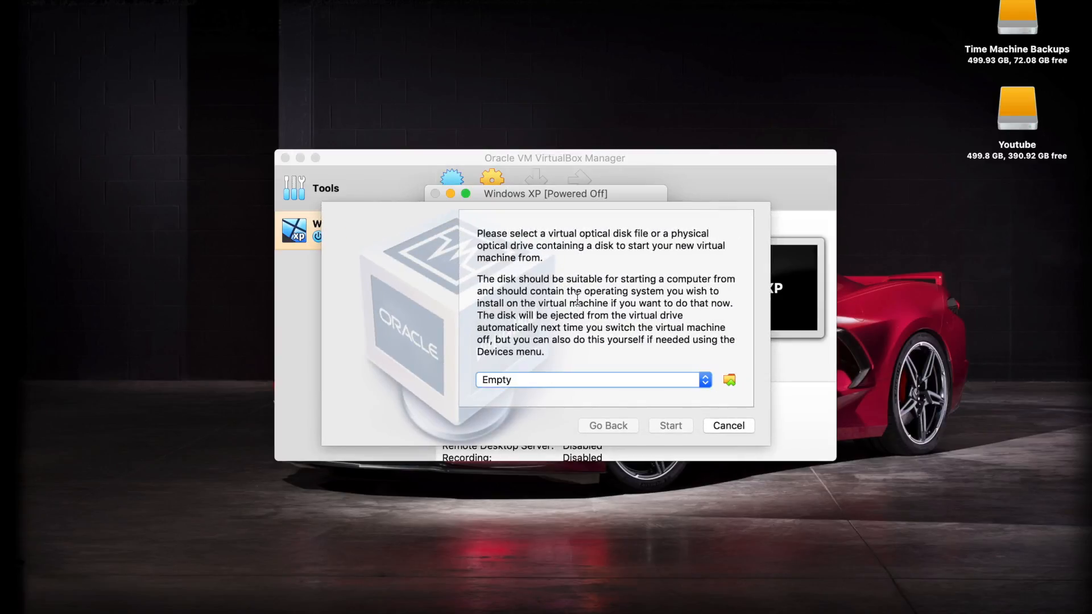
pyautogui.click(729, 380)
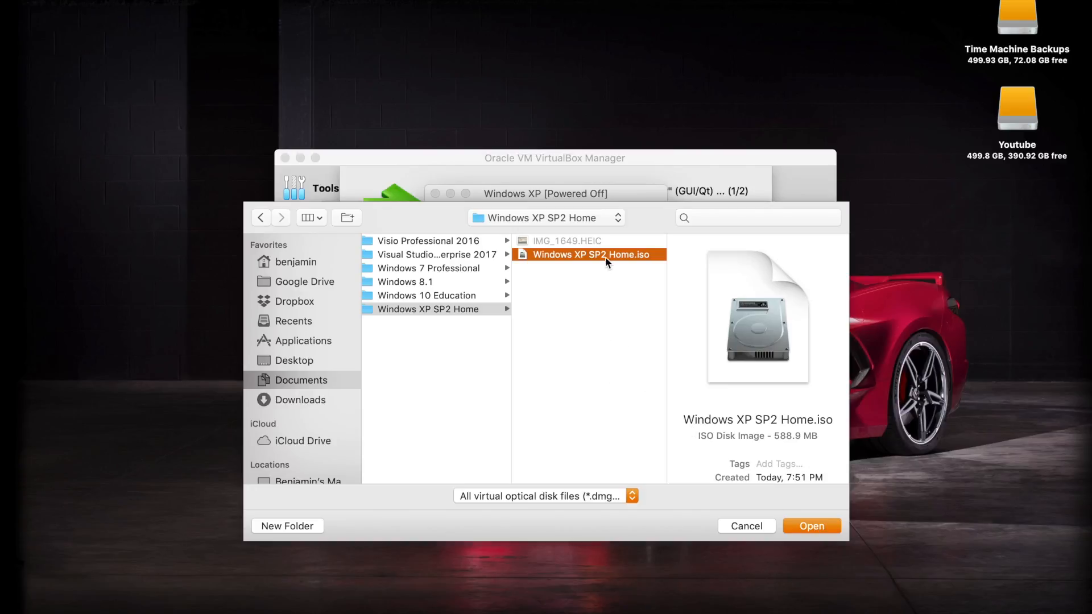
pyautogui.click(817, 525)
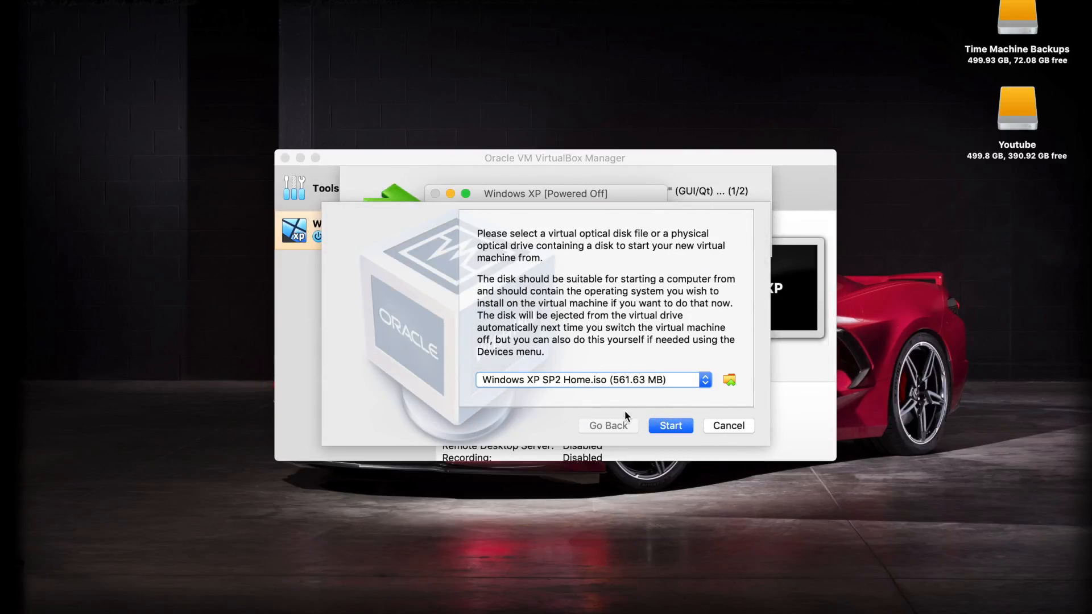
pyautogui.click(671, 426)
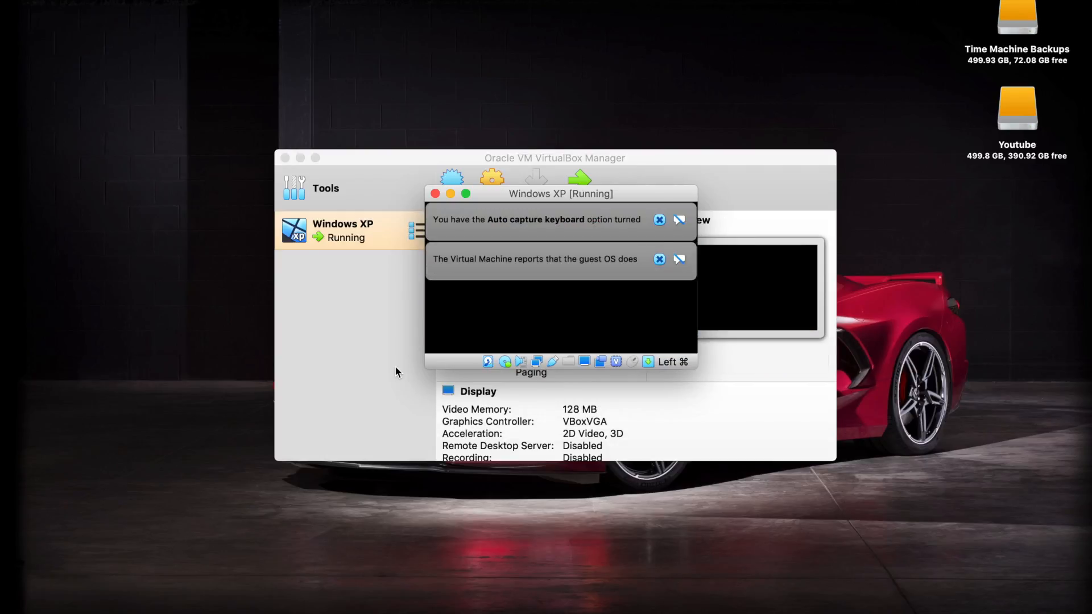
# Step: Dismiss the notifications in the running machine's window, move the window aside and try enlarging it before restoring its size
pyautogui.click(660, 220)
pyautogui.click(660, 221)
pyautogui.moveTo(562, 200); pyautogui.dragTo(390, 149)
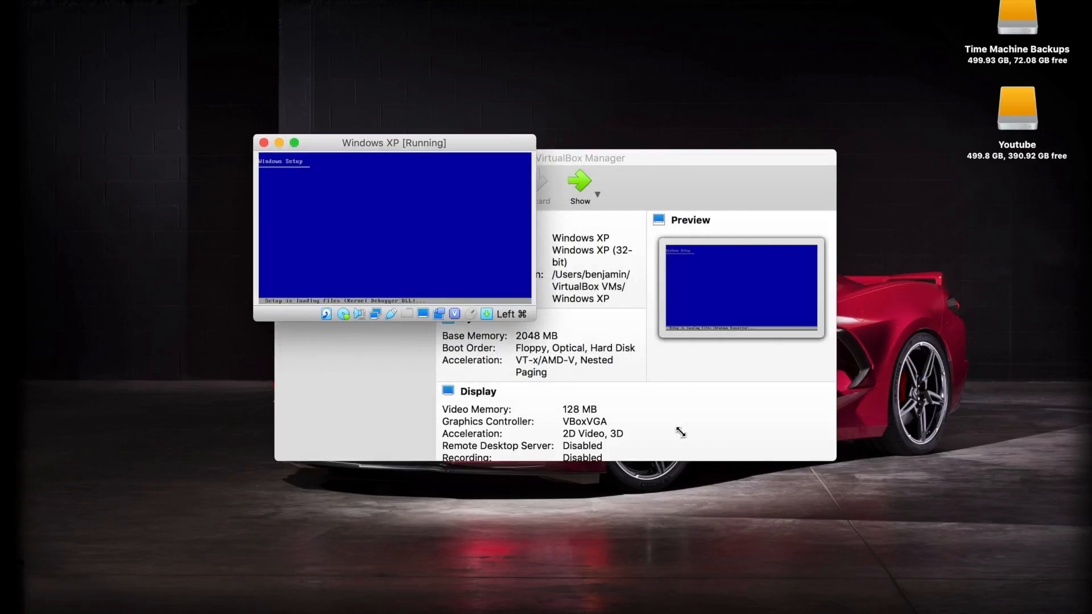
pyautogui.moveTo(676, 430); pyautogui.dragTo(869, 541)
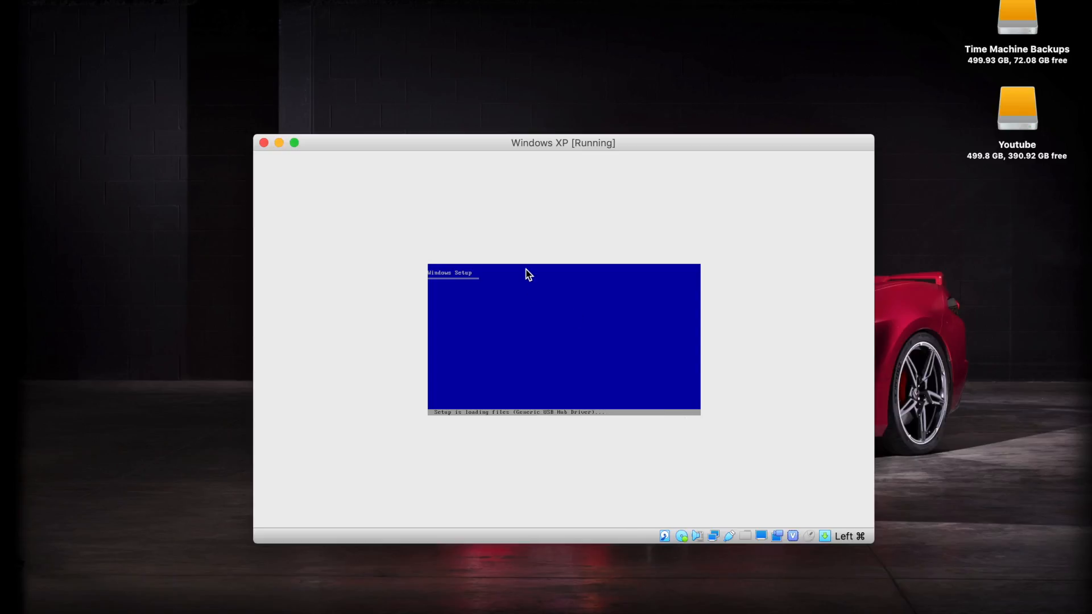
pyautogui.moveTo(873, 543); pyautogui.dragTo(541, 332)
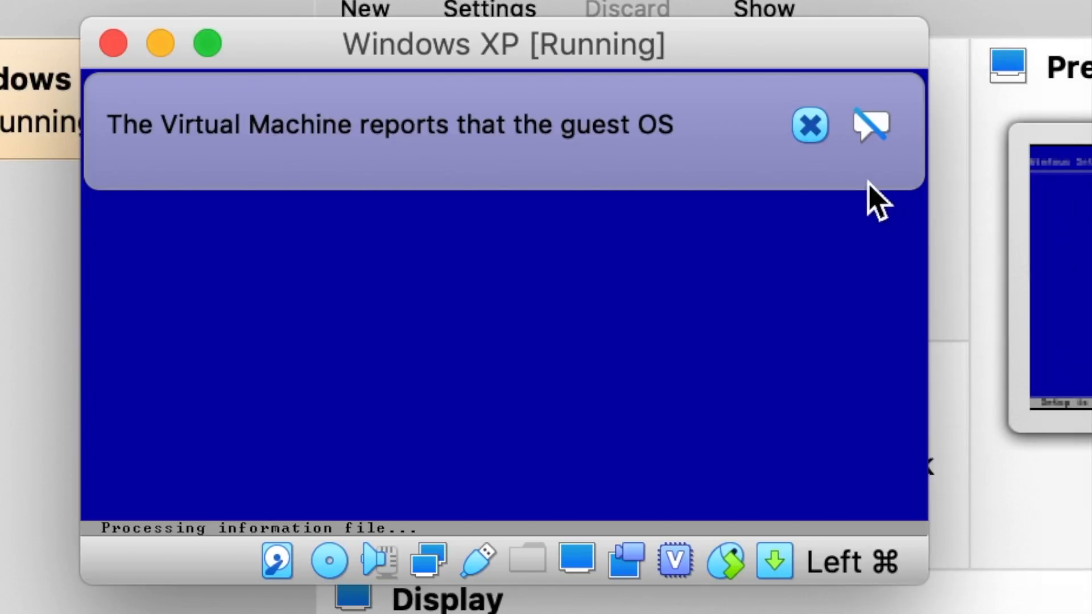
pyautogui.click(817, 129)
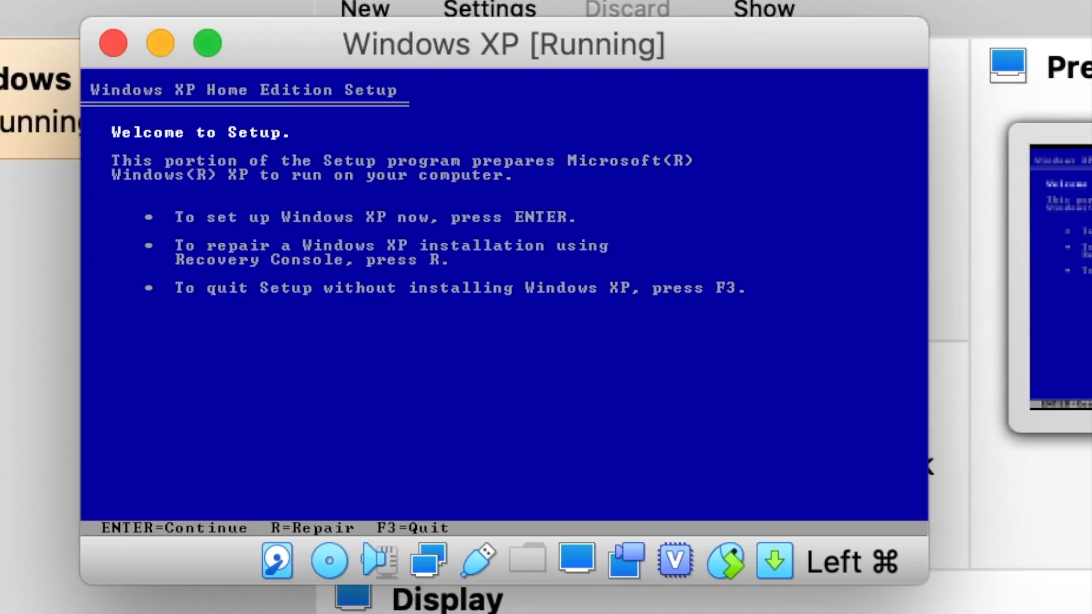
# Step: Begin setting up Windows XP Home Edition and accept its licensing agreement
pyautogui.press('Return')
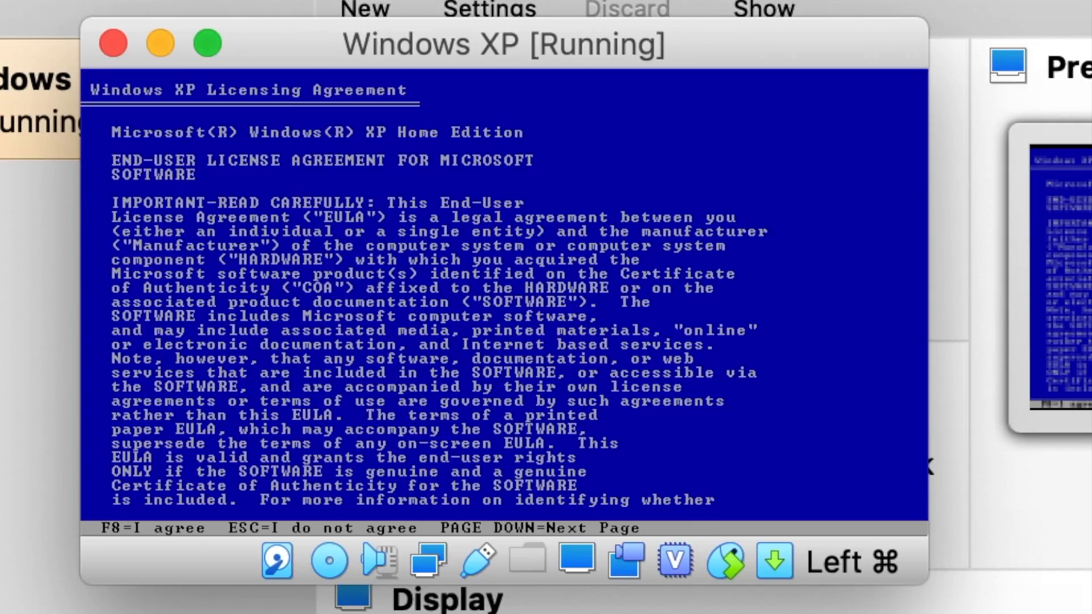
pyautogui.press('F8')
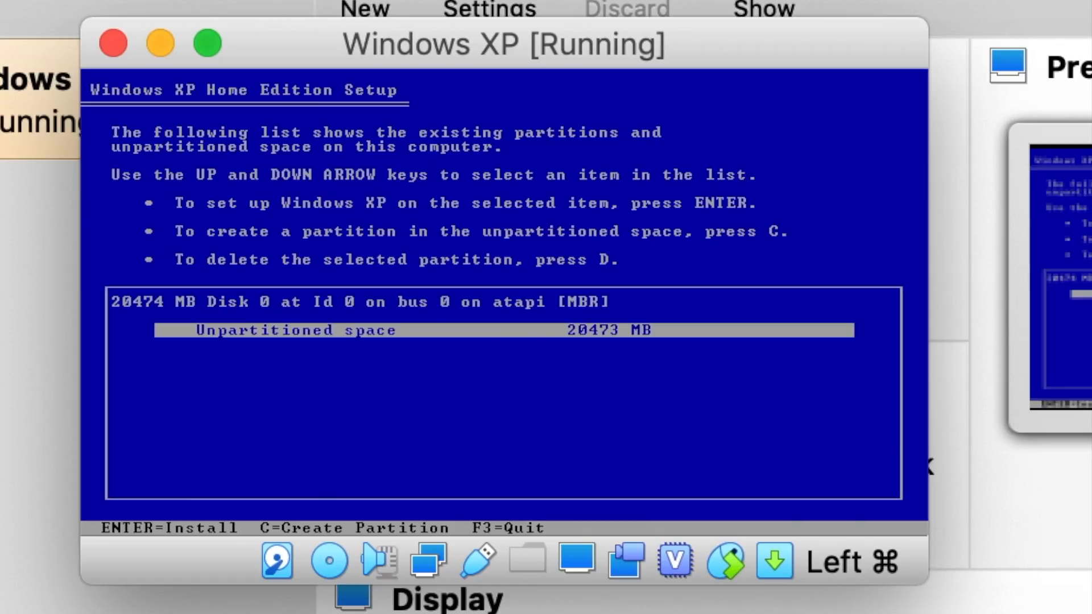
# Step: Set up Windows XP on the unpartitioned space and format the new partition with the full NTFS file system option
pyautogui.press('Return')
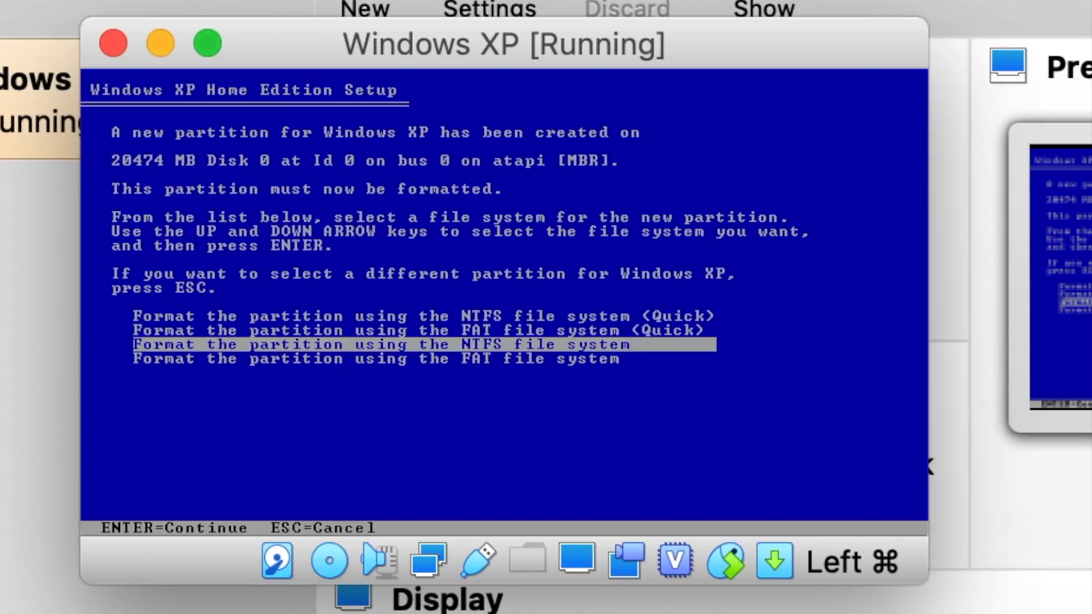
pyautogui.press('Return')
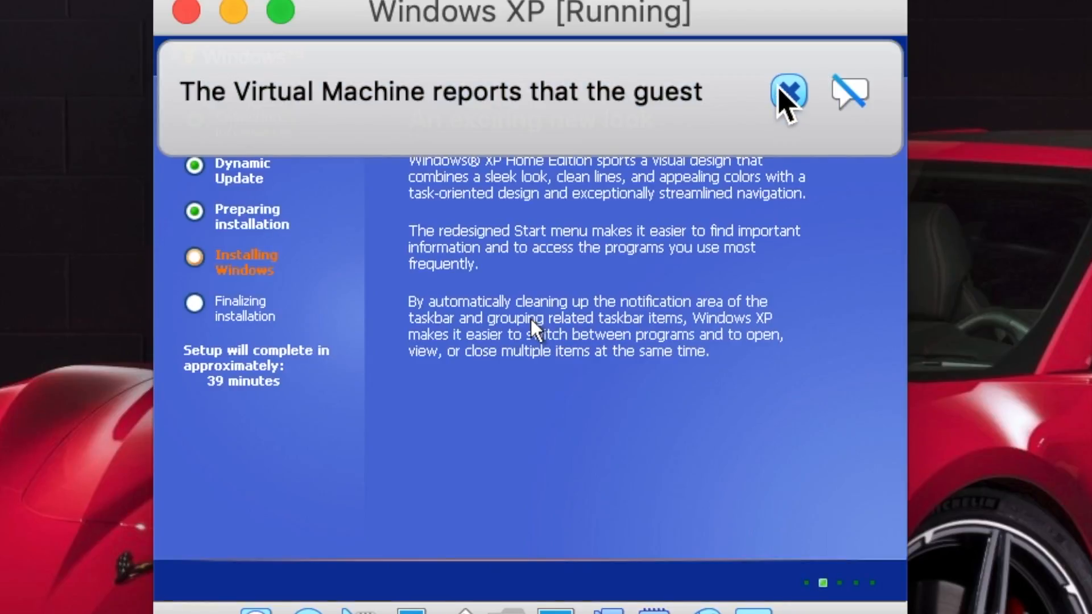
# Step: Accept the adjusted screen resolution and dismiss the virtual machine's mouse integration notifications during installation
pyautogui.click(789, 92)
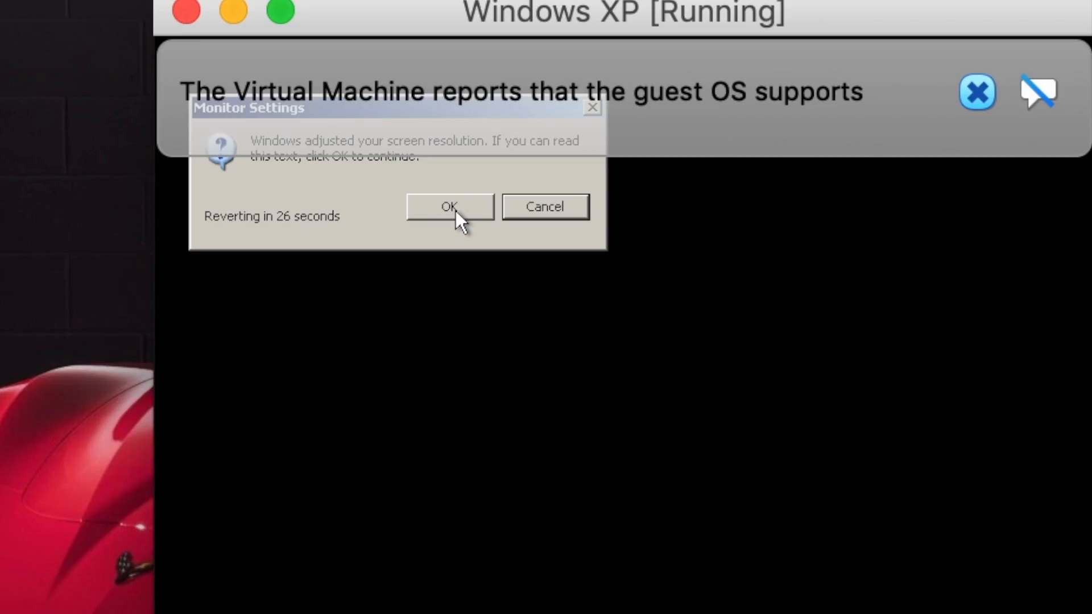
pyautogui.click(455, 209)
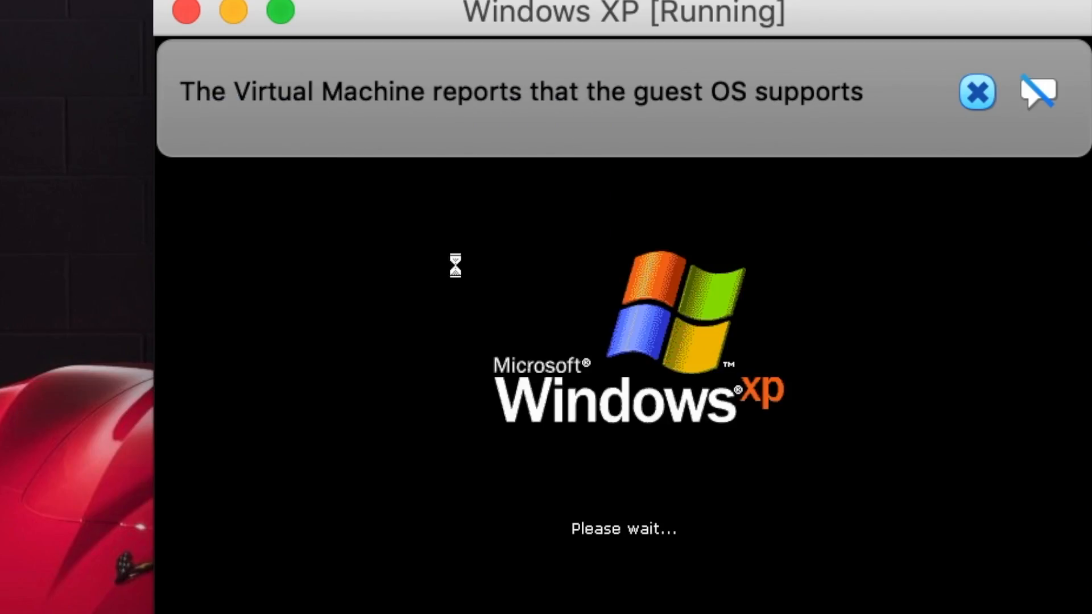
pyautogui.click(978, 93)
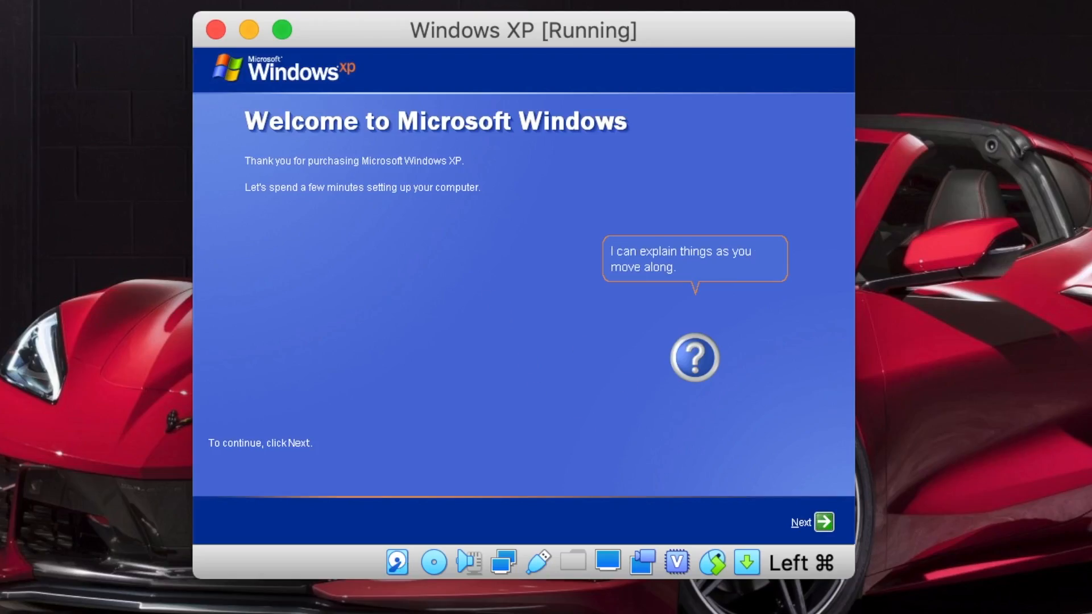
# Step: Turn on Automatic Updates and set the computer to connect through a local area network or home network
pyautogui.click(826, 524)
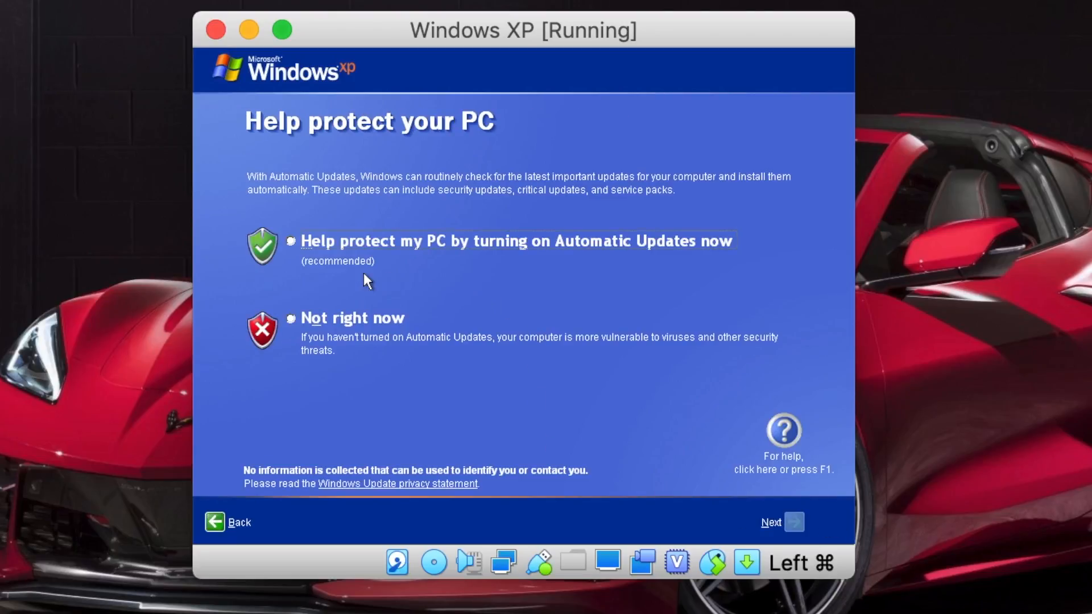
pyautogui.click(294, 244)
pyautogui.click(796, 527)
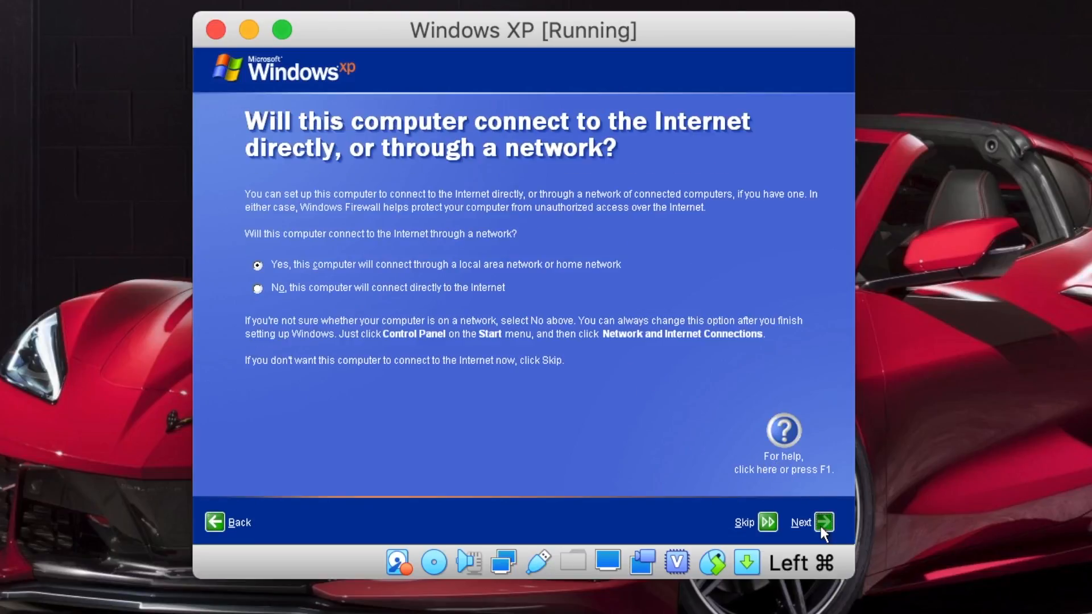
pyautogui.click(821, 527)
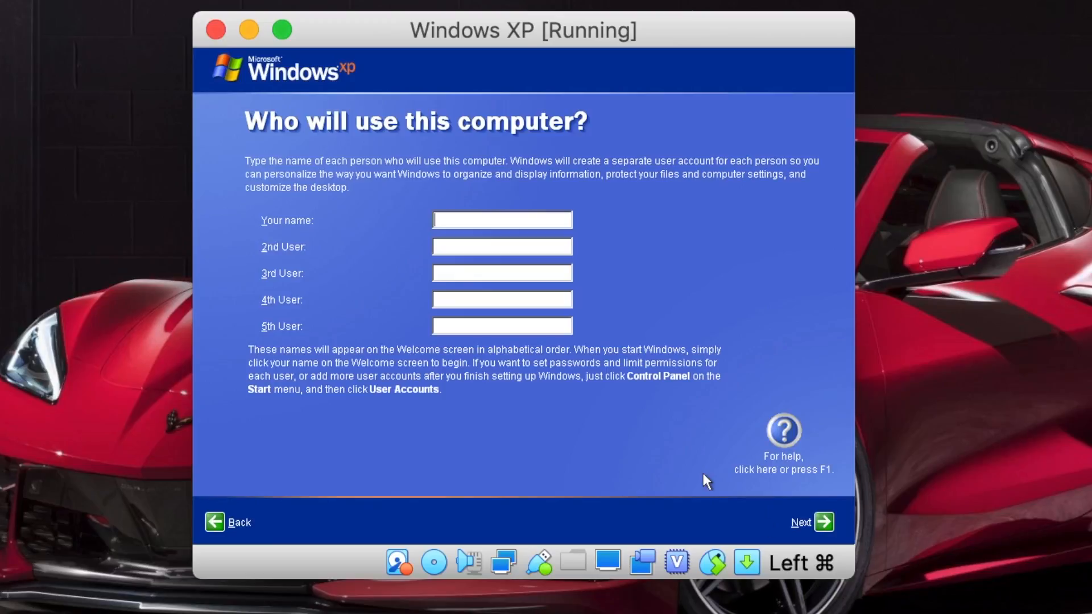
# Step: Enter the user's first name as the only account and finish the Windows XP welcome setup
pyautogui.click(491, 214)
pyautogui.write('benjamin')
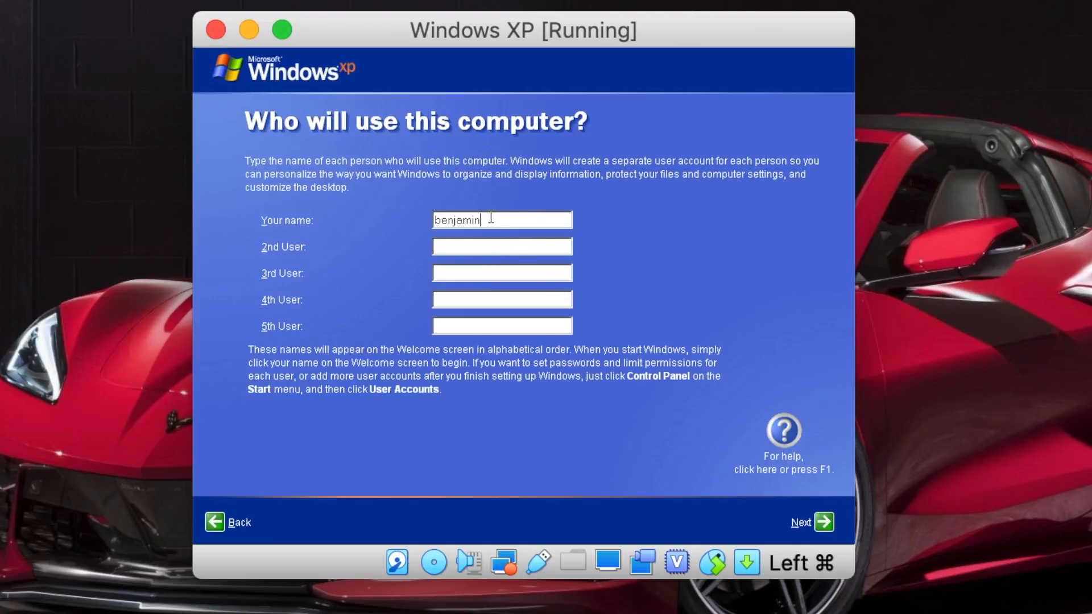
pyautogui.click(824, 521)
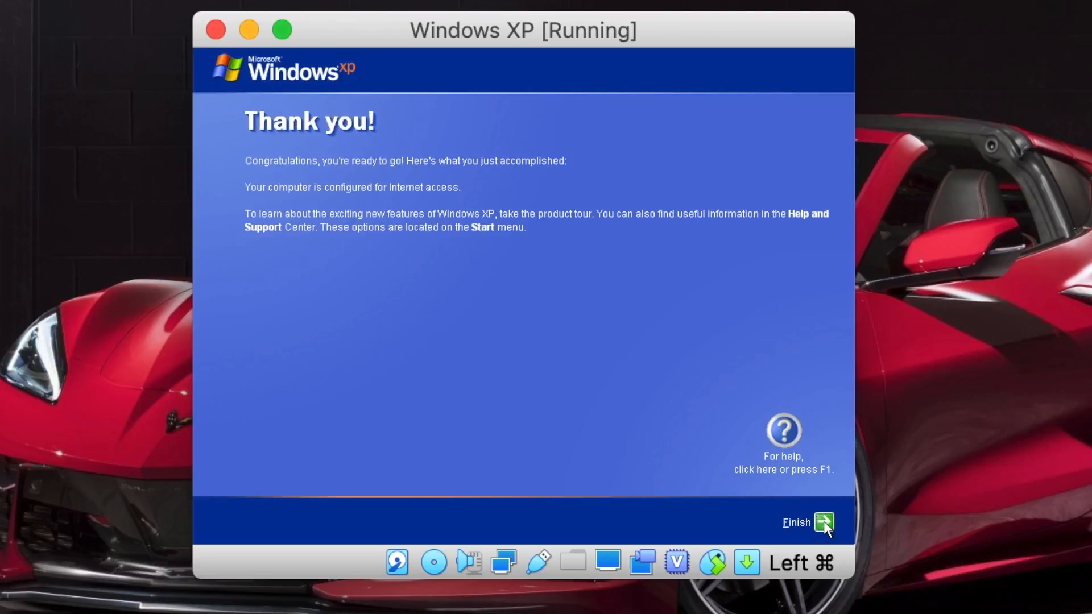
pyautogui.click(823, 521)
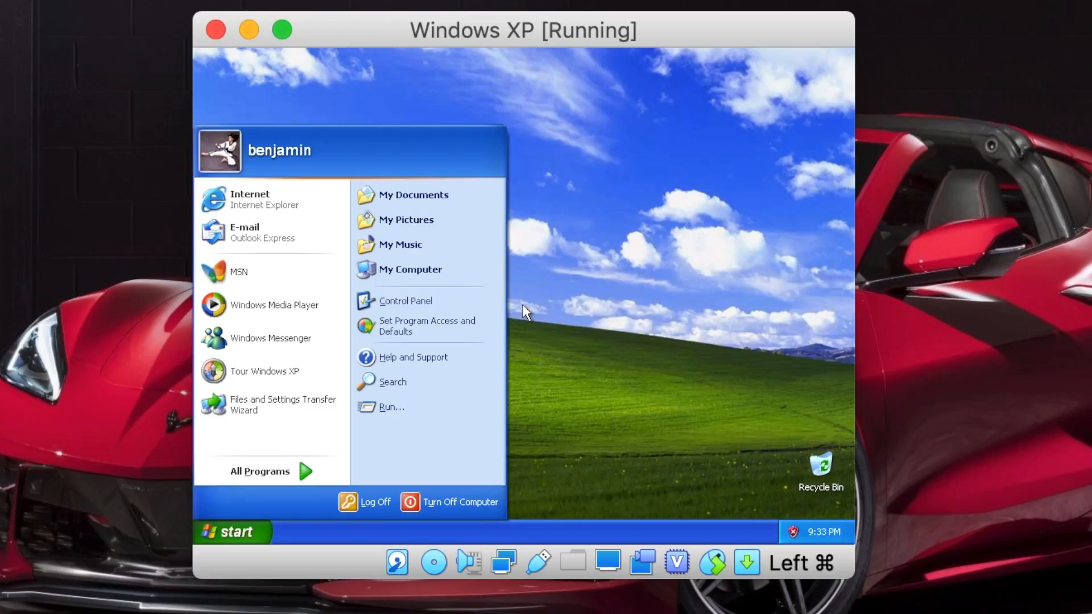
# Step: Clear the Windows XP desktop by closing the Start menu and dismissing the antivirus and tour balloons
pyautogui.click(603, 324)
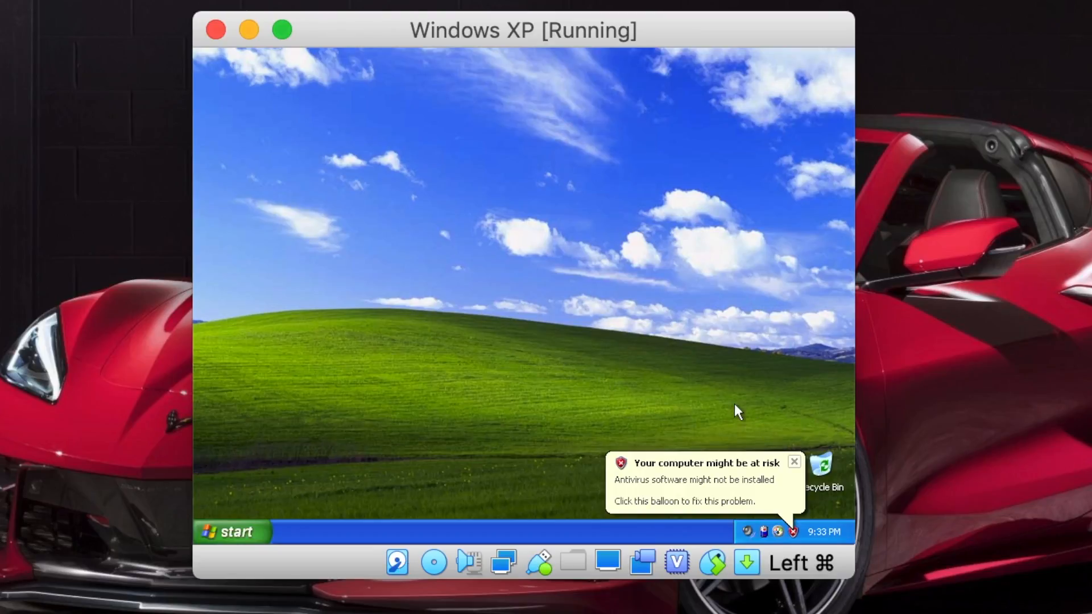
pyautogui.click(793, 461)
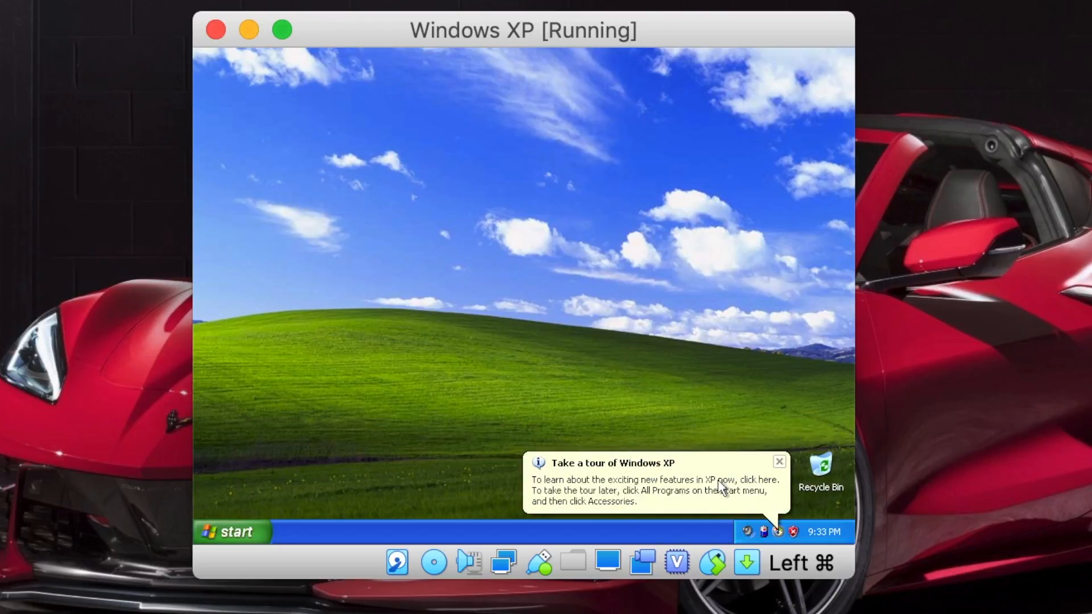
pyautogui.click(779, 462)
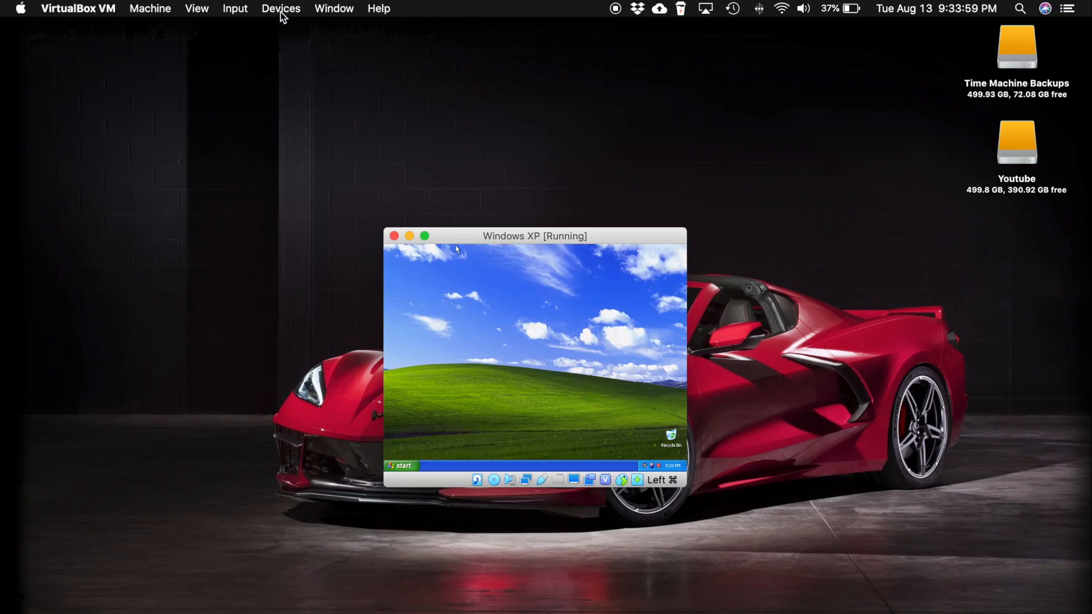
# Step: Insert the Guest Additions CD image, install VirtualBox Guest Additions 6.0.10 in the default folder despite the logo testing warning, and reboot
pyautogui.click(281, 9)
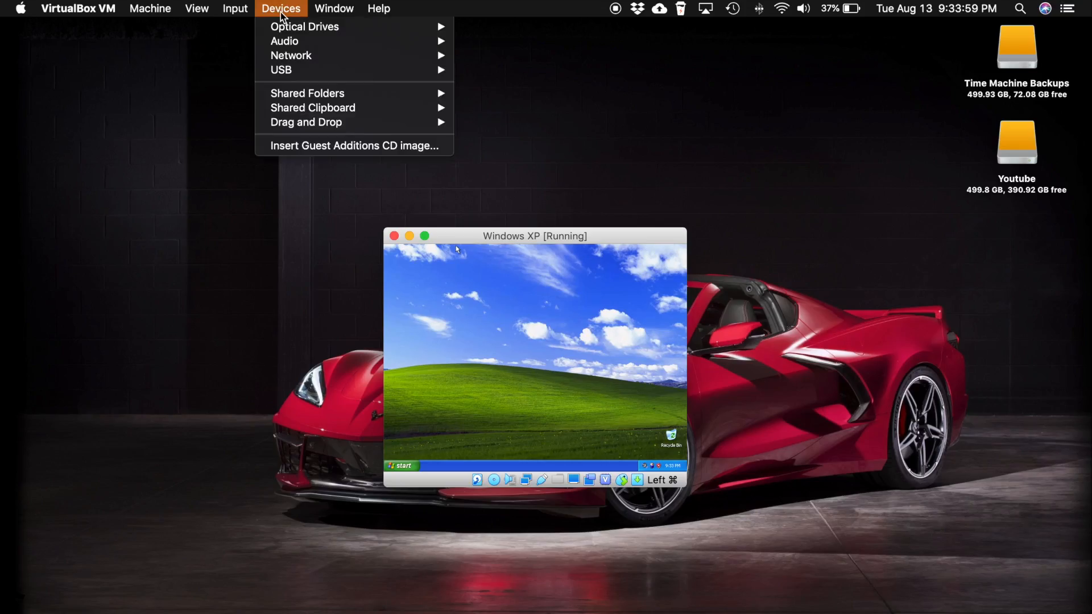
pyautogui.click(343, 151)
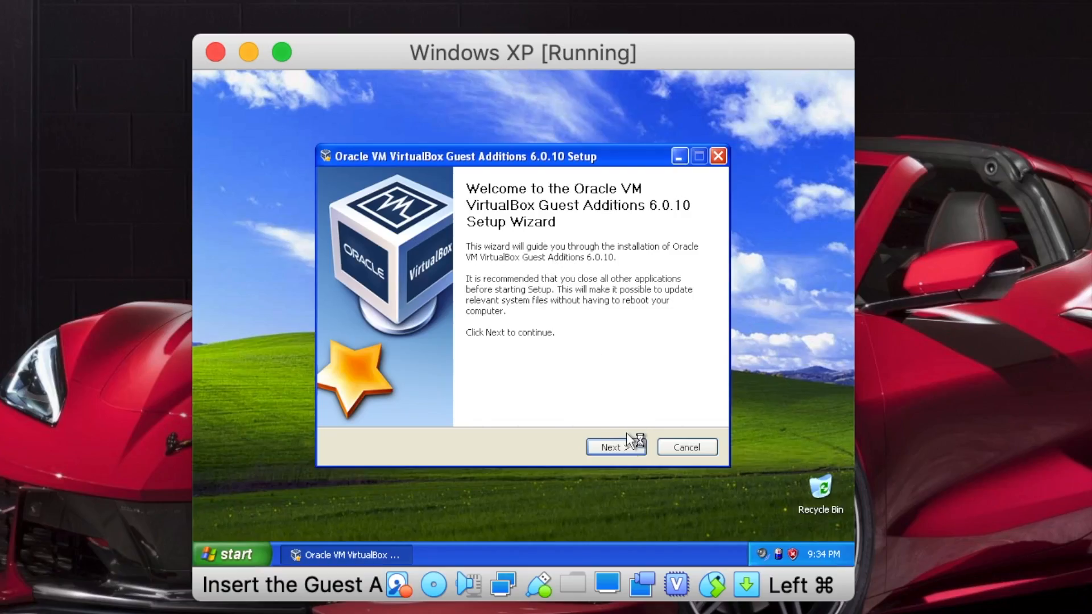
pyautogui.click(621, 453)
pyautogui.click(621, 453)
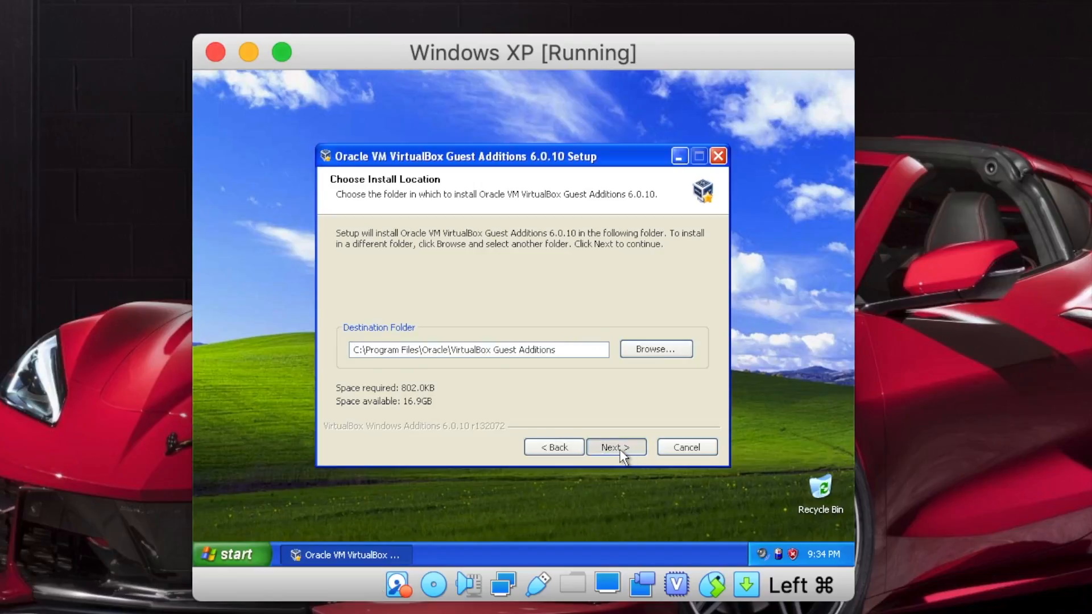
pyautogui.click(620, 448)
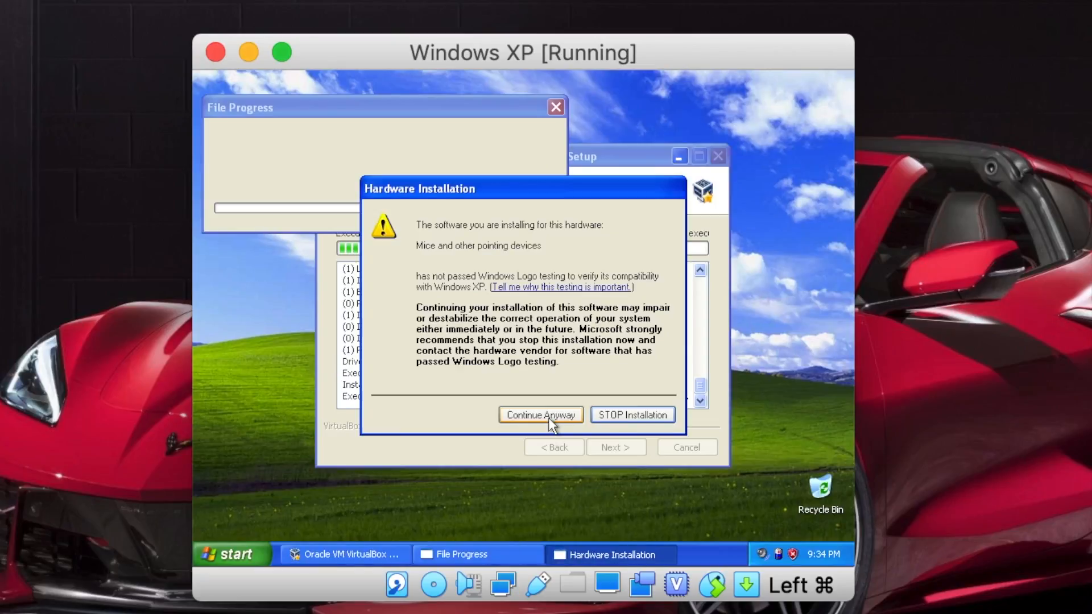
pyautogui.click(548, 418)
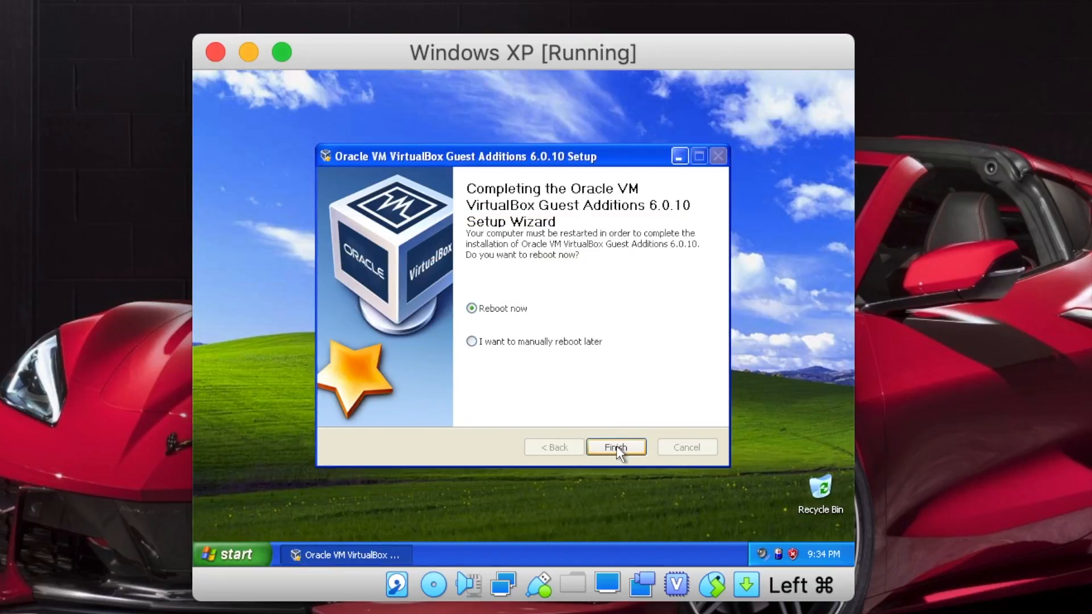
pyautogui.click(616, 450)
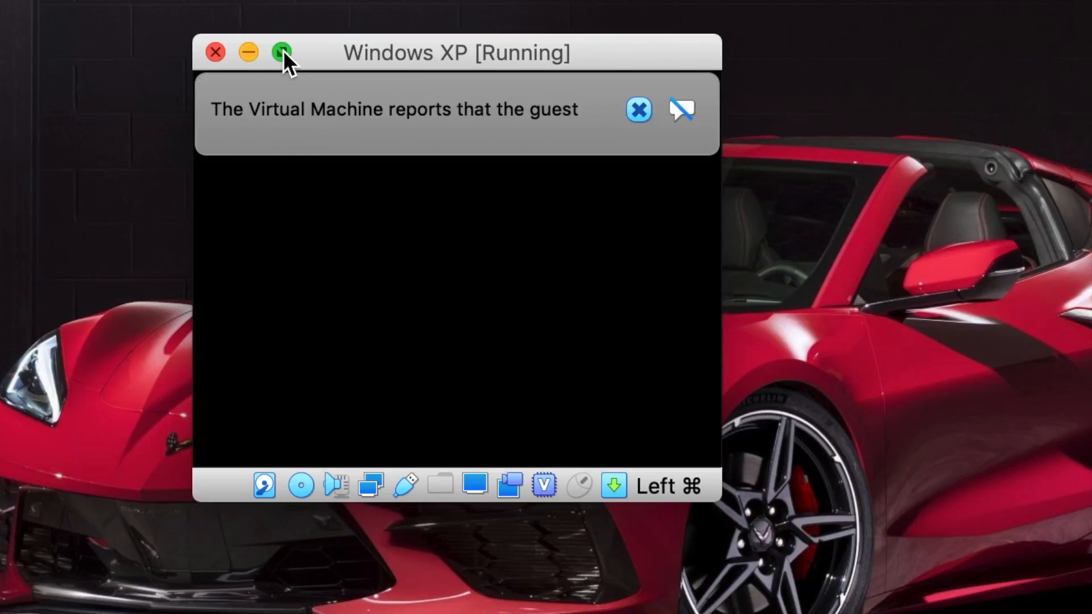
# Step: Show the virtual machine full screen and dismiss the display settings balloon, the Windows XP tour and the antivirus balloon
pyautogui.click(283, 51)
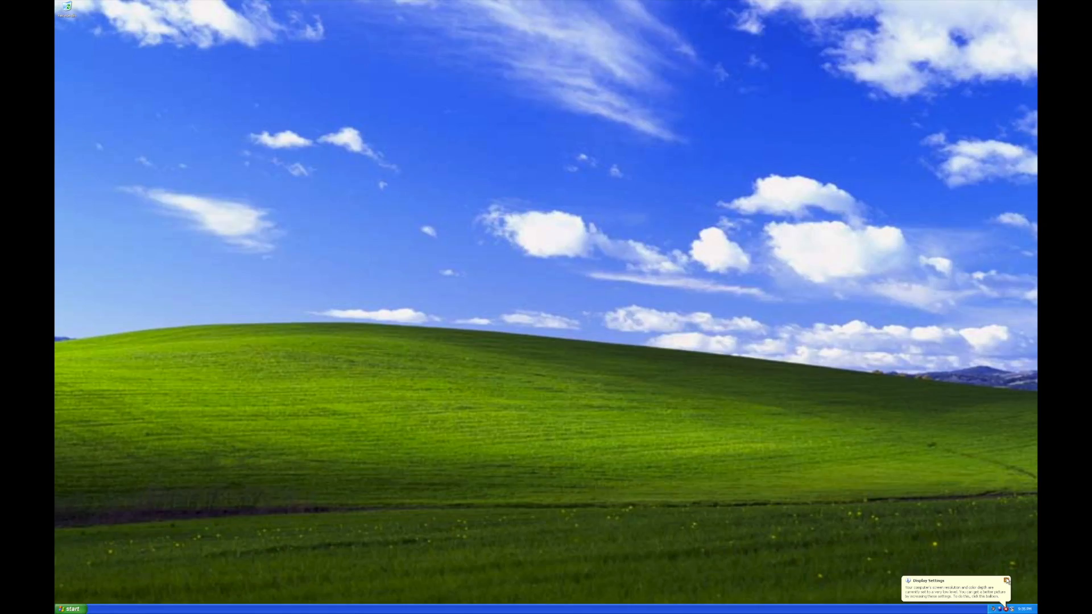
pyautogui.click(1006, 581)
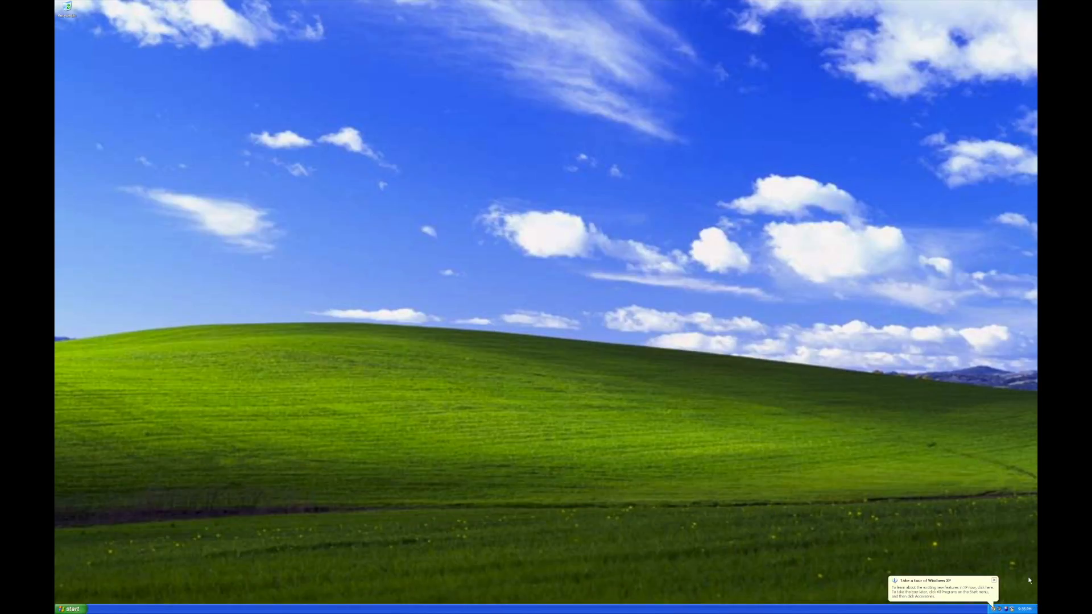
pyautogui.click(988, 586)
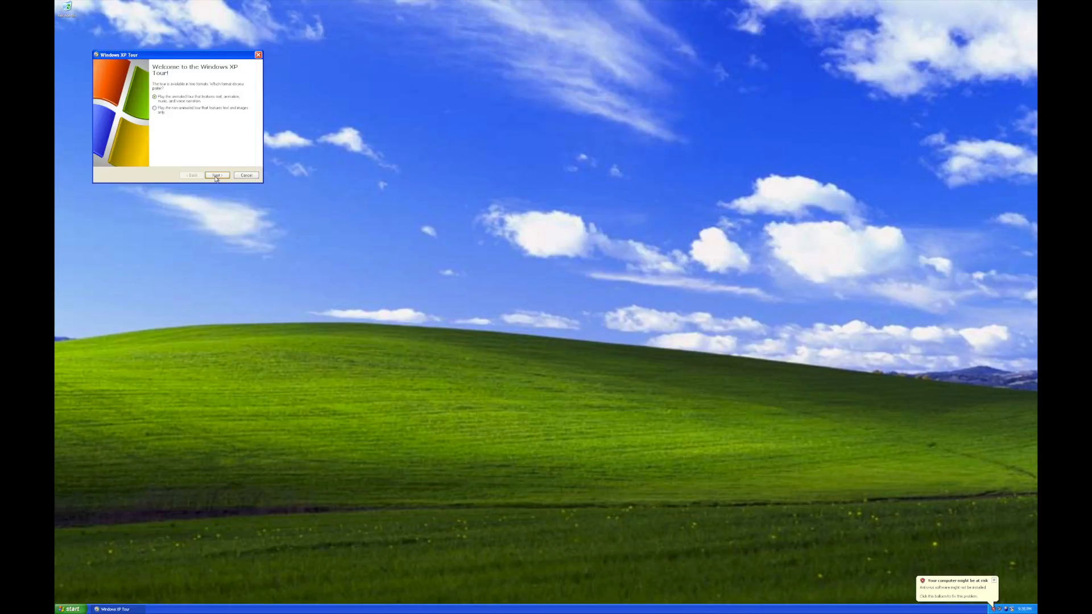
pyautogui.click(247, 175)
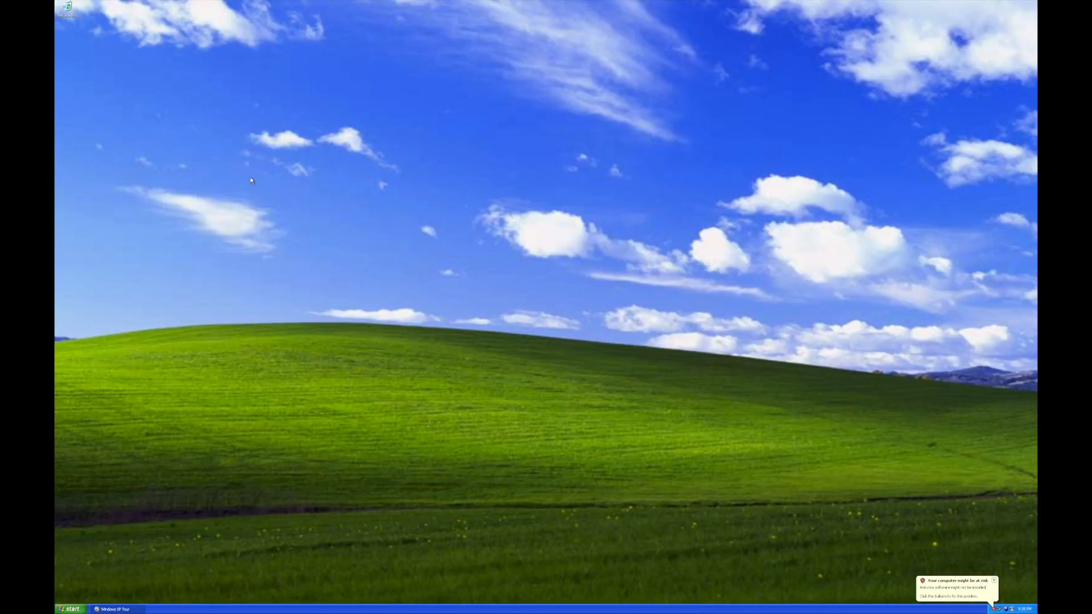
pyautogui.click(994, 580)
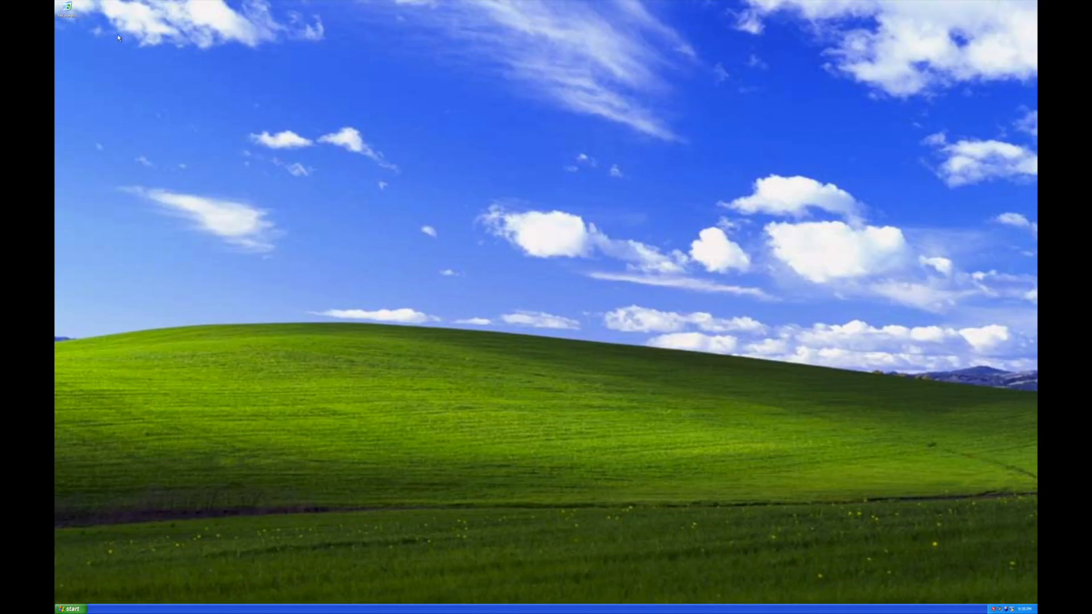
# Step: Return the virtual machine to a window, enlarge it, move it slightly and reduce its width a little
pyautogui.press('super+f')
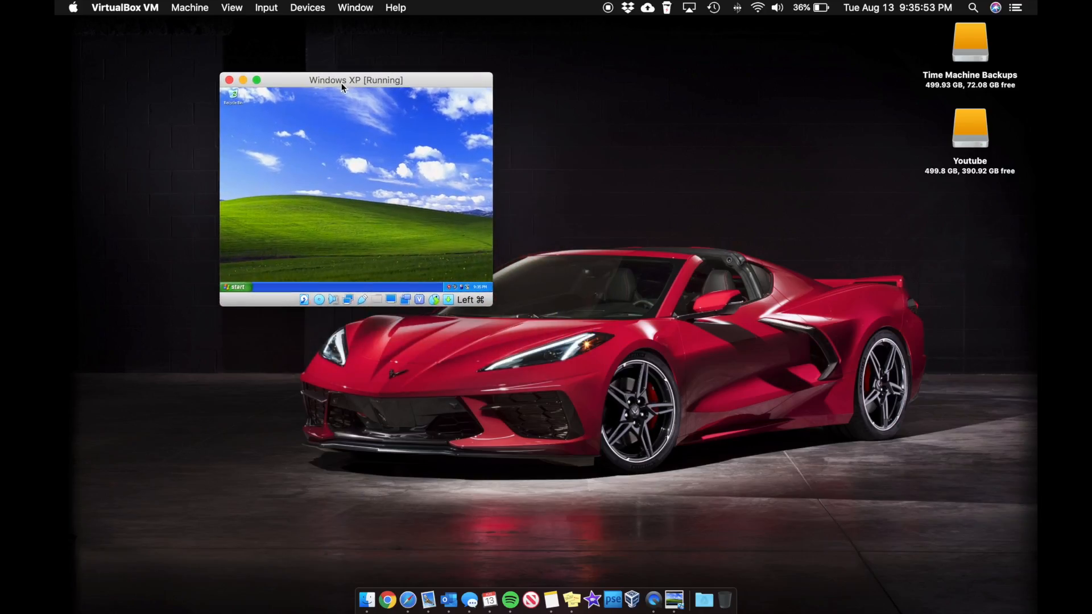
pyautogui.moveTo(493, 306); pyautogui.dragTo(918, 528)
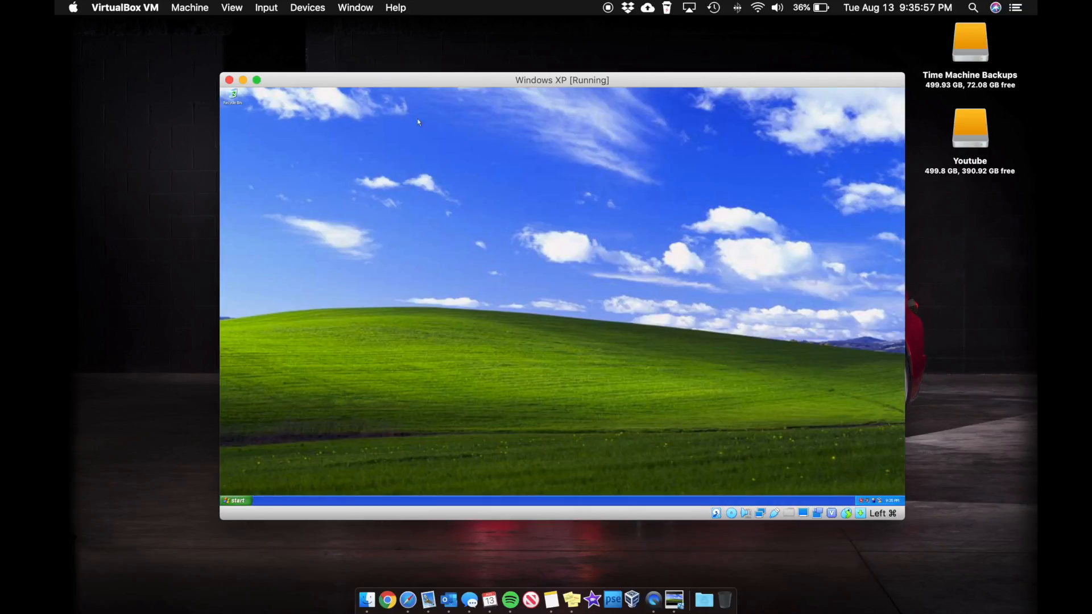
pyautogui.moveTo(433, 78); pyautogui.dragTo(415, 86)
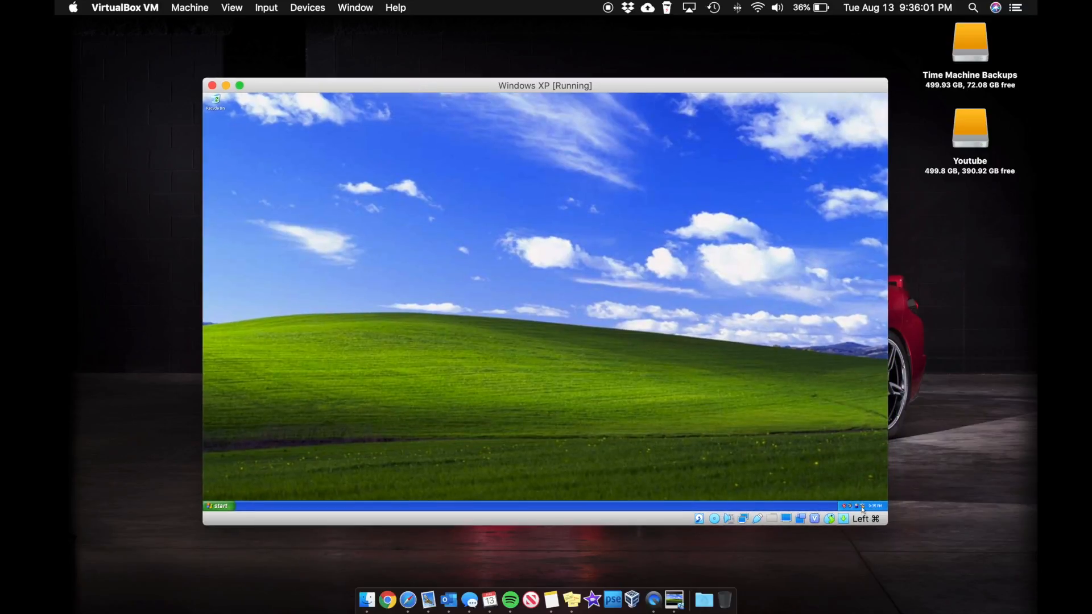
pyautogui.click(219, 506)
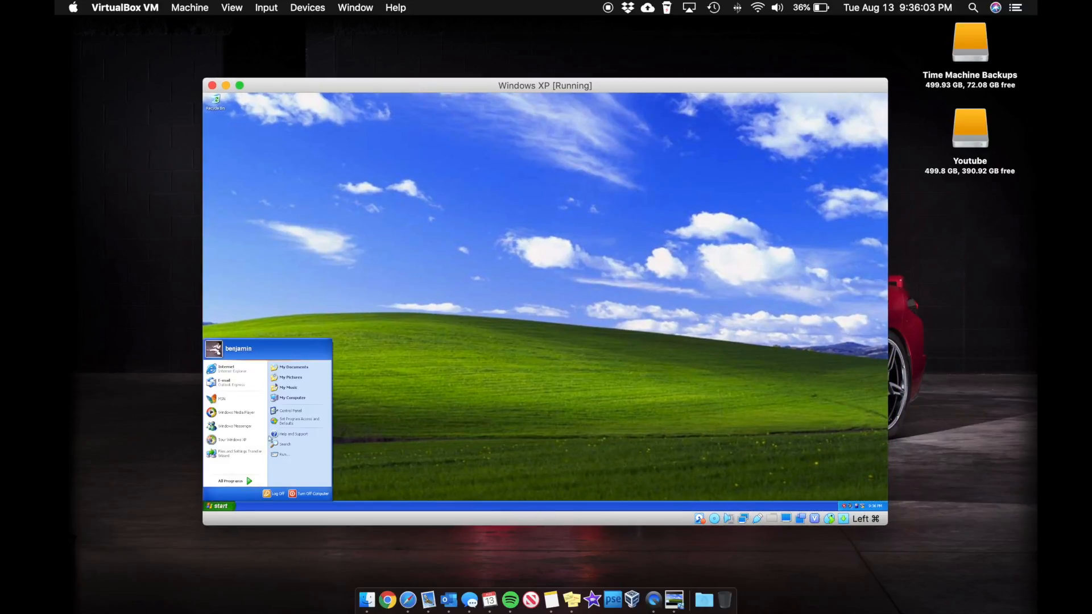
pyautogui.moveTo(885, 524); pyautogui.dragTo(786, 520)
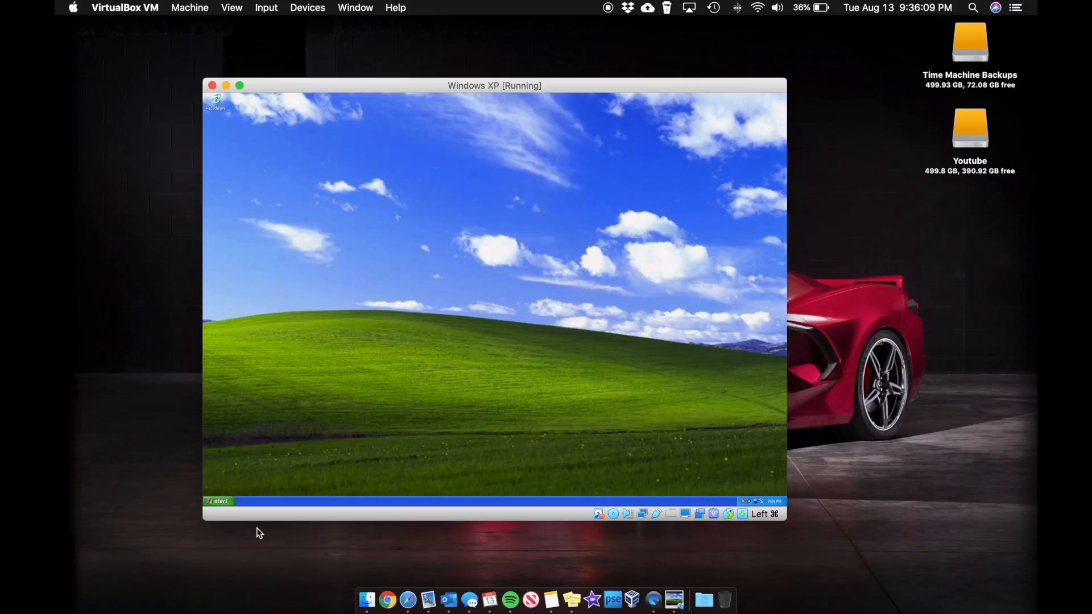
# Step: Open Internet Explorer in Windows XP, maximize it and go to google.com
pyautogui.click(219, 501)
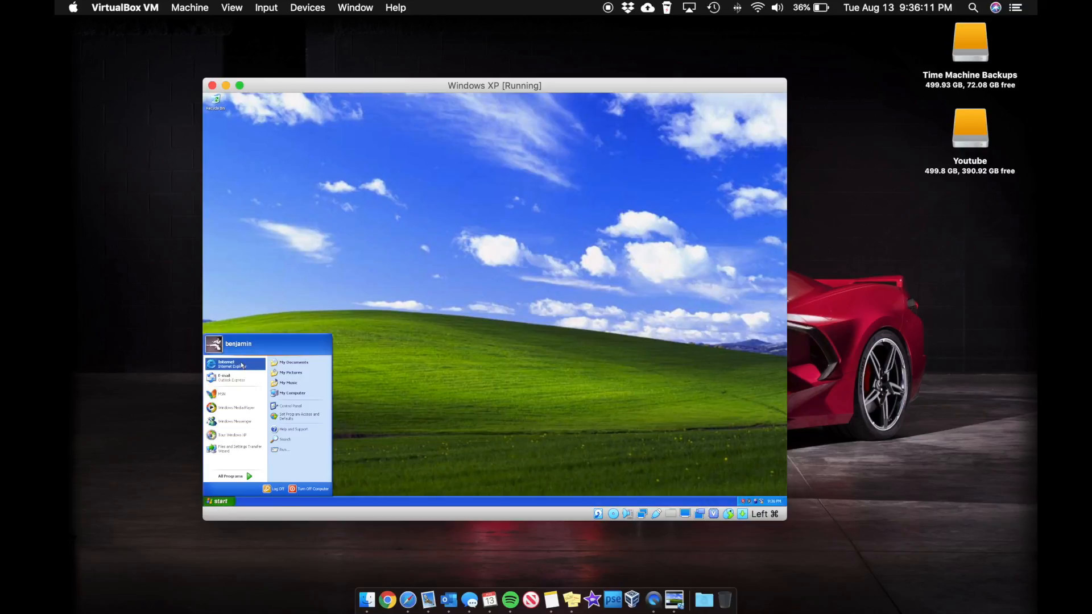
pyautogui.click(242, 366)
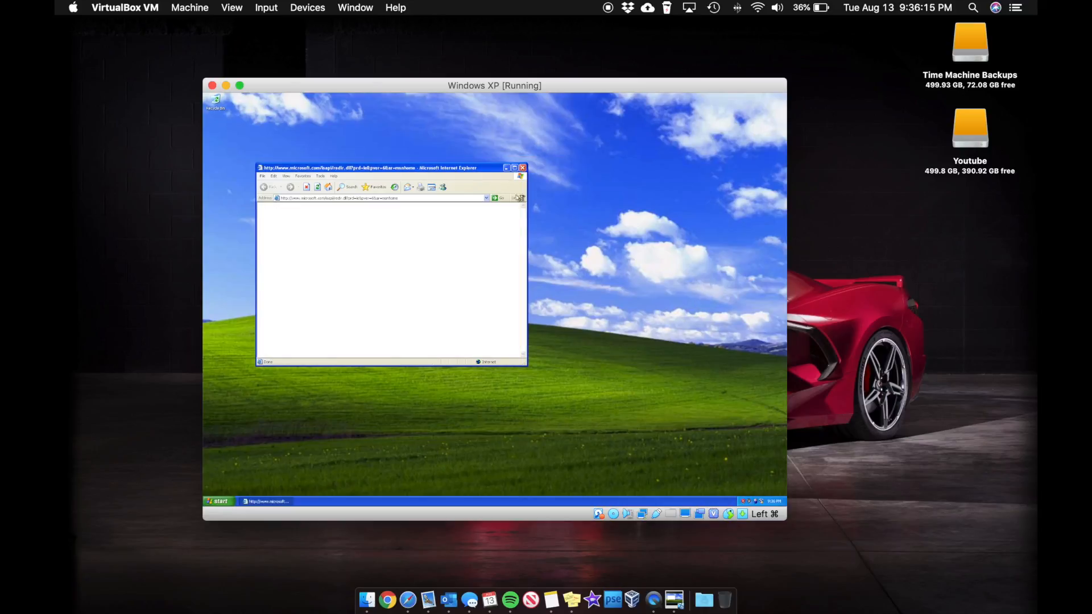
pyautogui.click(514, 168)
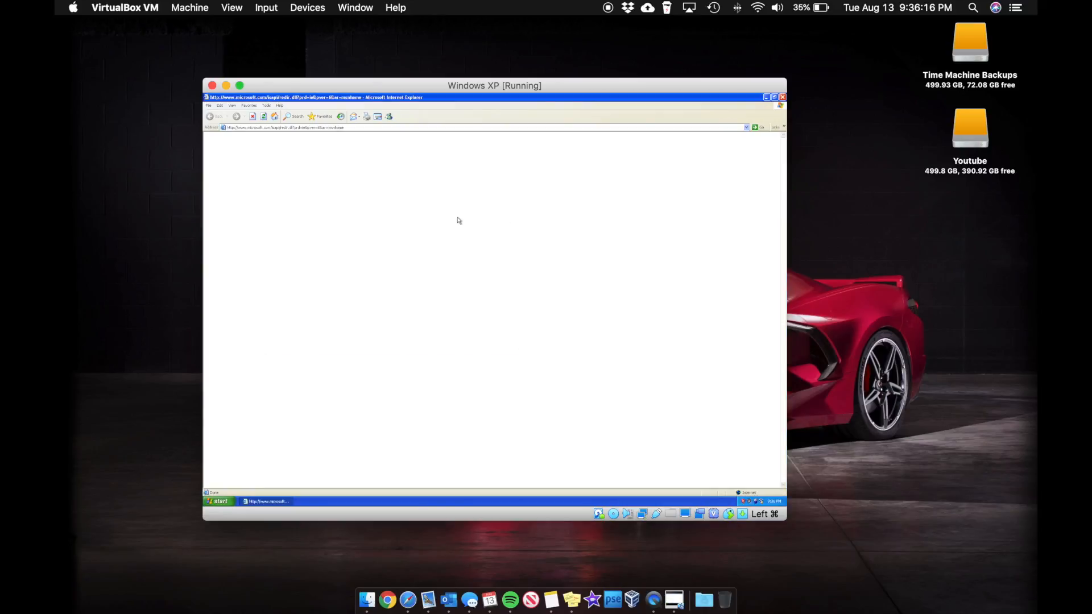
pyautogui.click(316, 128)
pyautogui.write('aoo')
pyautogui.write('google.c')
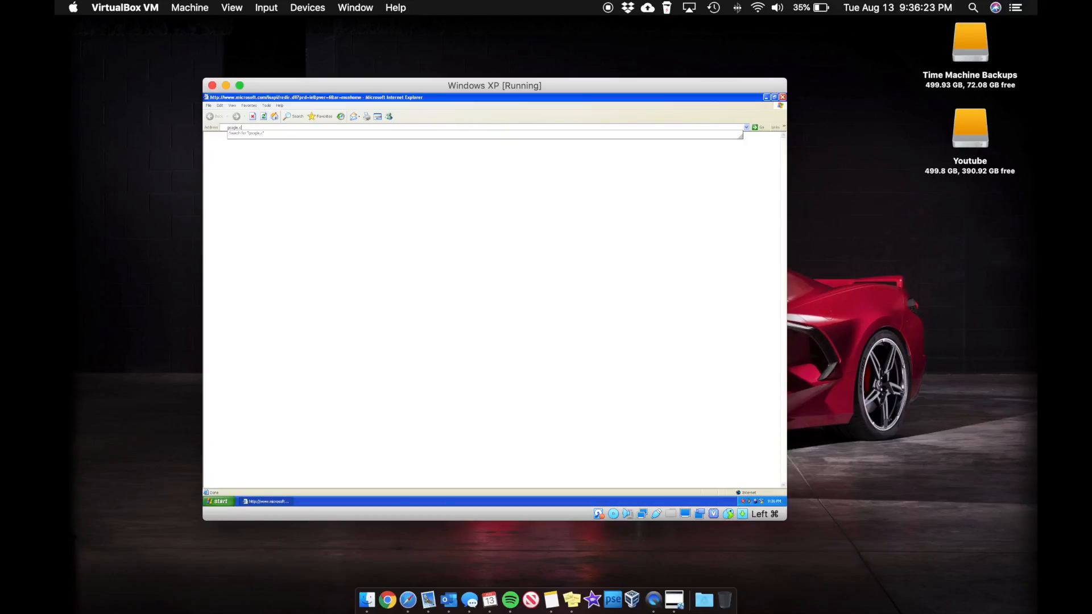
pyautogui.write('om')
pyautogui.press('Return')
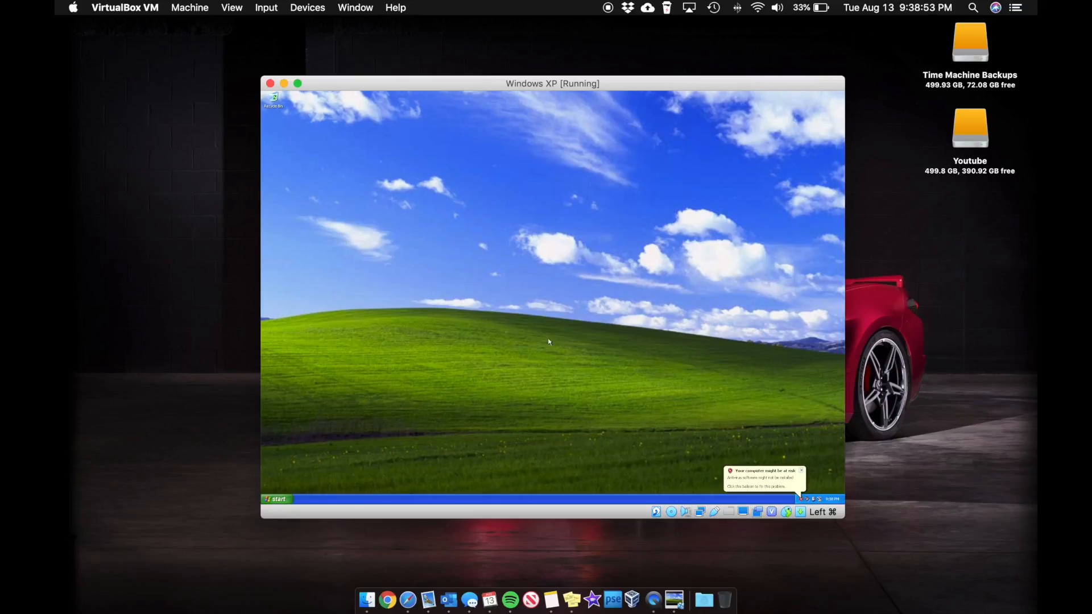
pyautogui.click(278, 499)
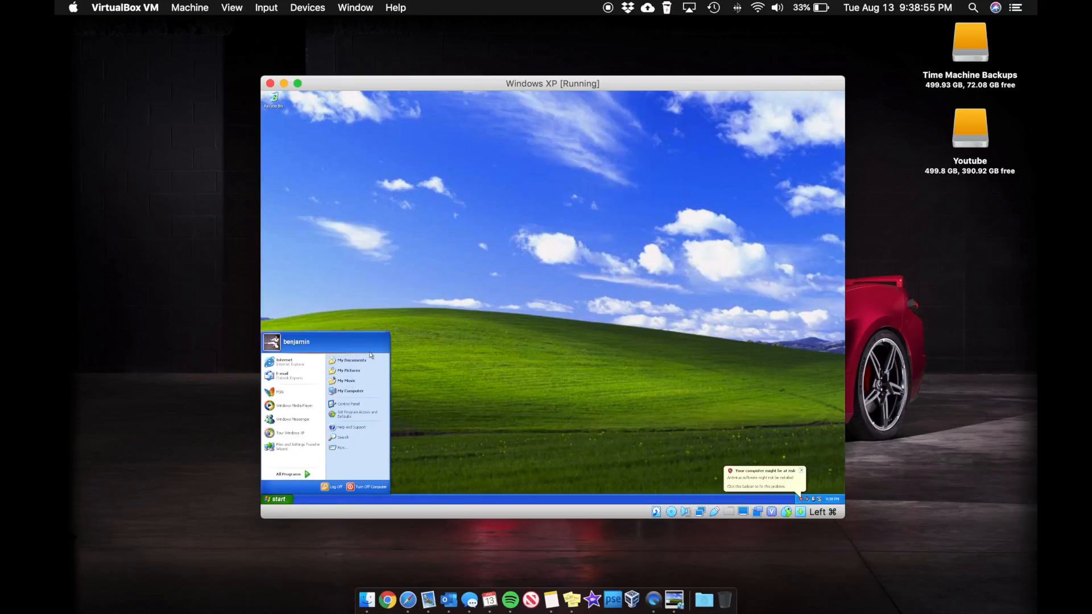
pyautogui.click(495, 341)
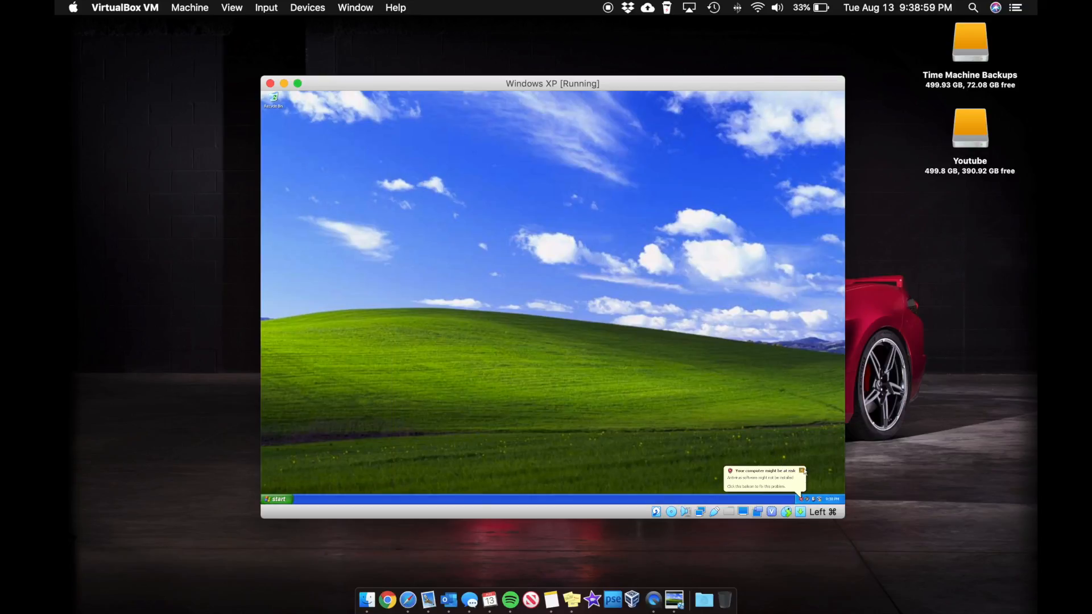